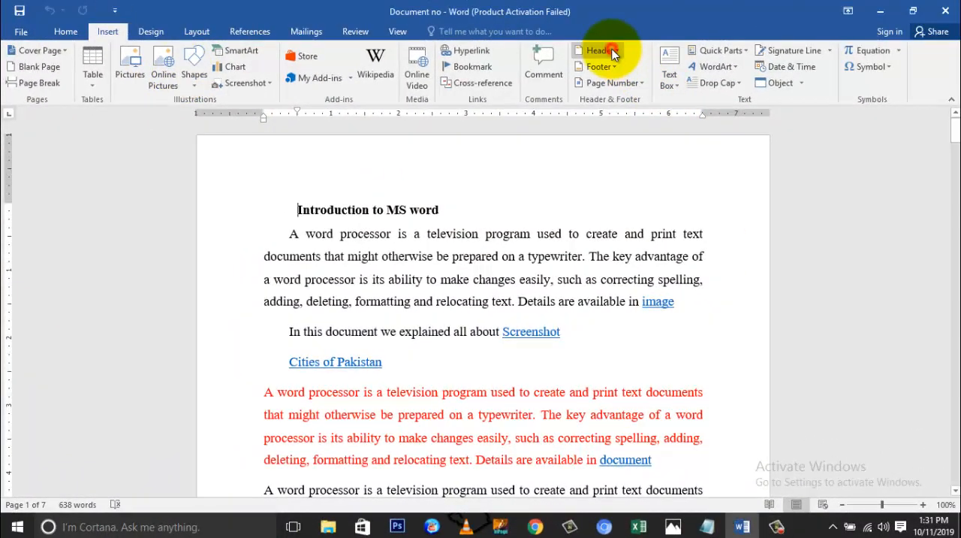
Insert the built-in Banded header and select its title text in the blue band.
left_click(611, 49)
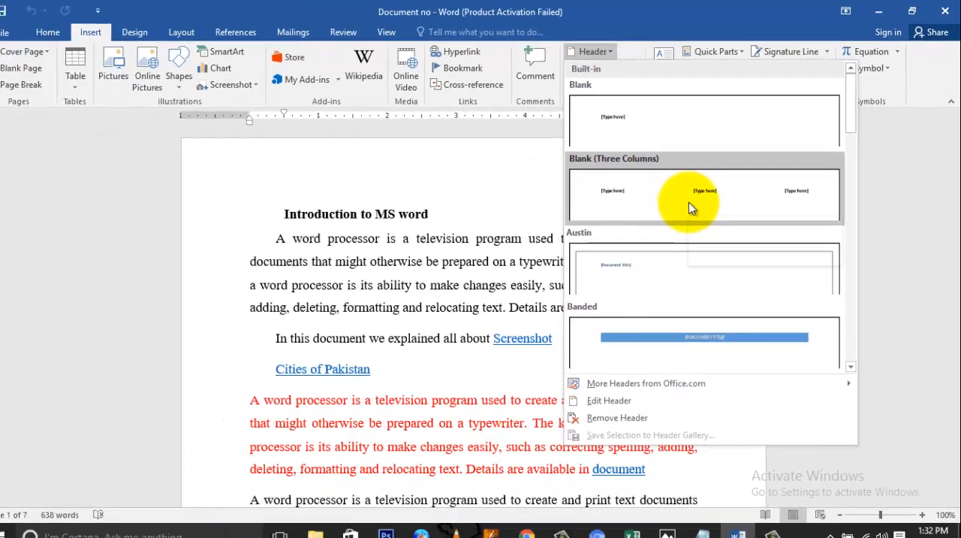
scroll(684, 264, "down", 6)
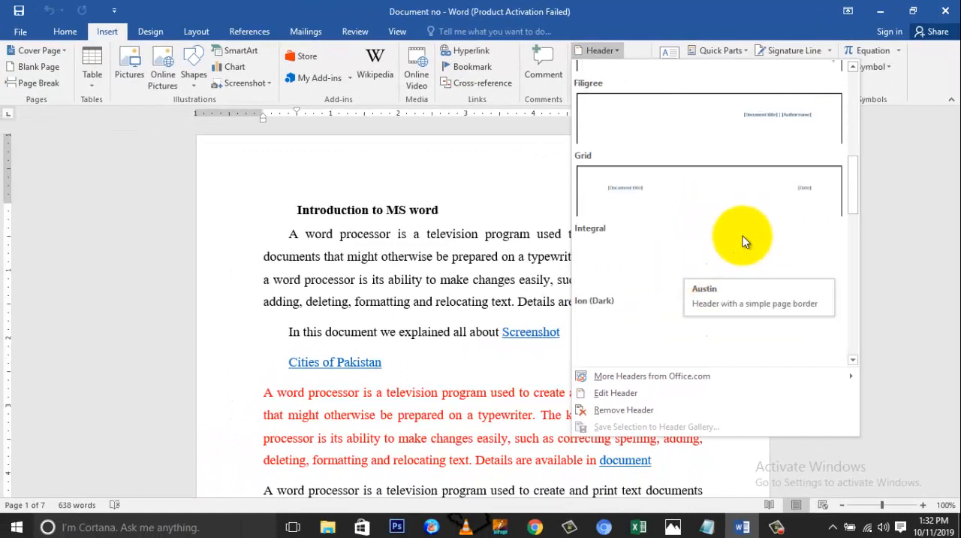
left_click_drag(856, 193, 838, 143)
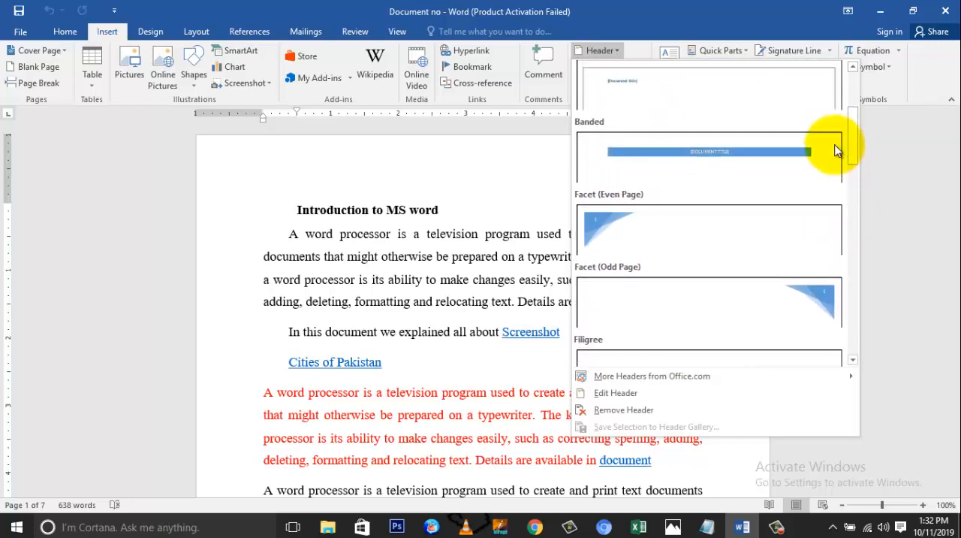
left_click(669, 154)
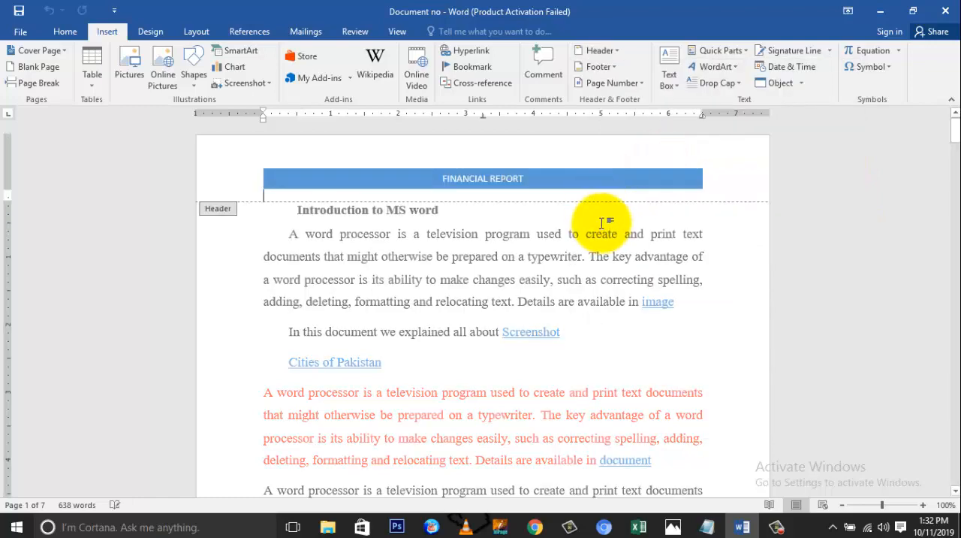
left_click(519, 178)
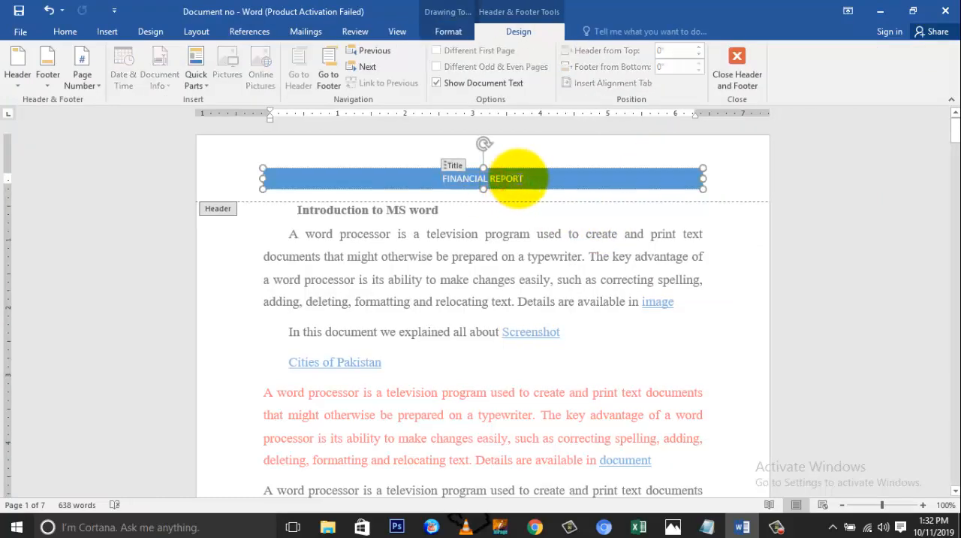
left_click_drag(519, 179, 441, 180)
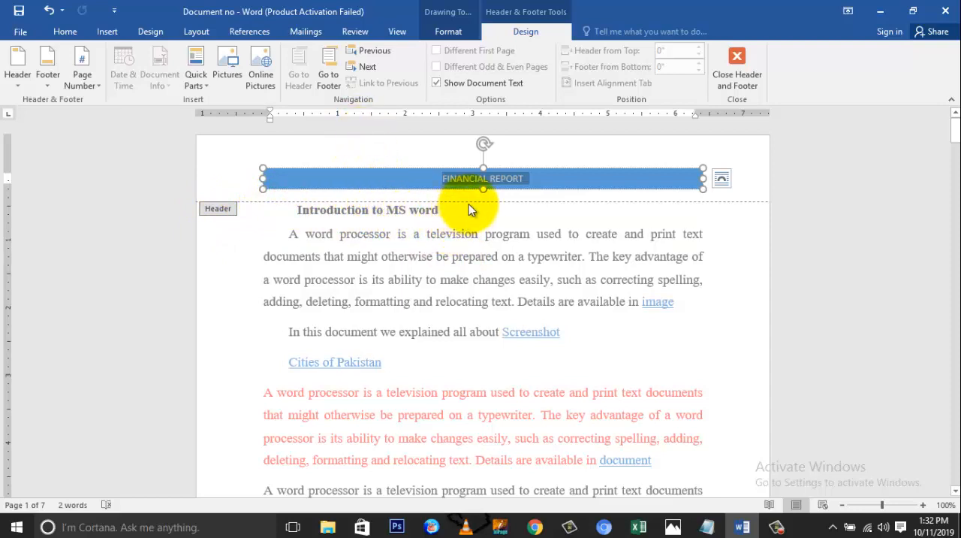
Deselect the header title and set the header's distance from the top of the page to 0.8".
left_click(719, 162)
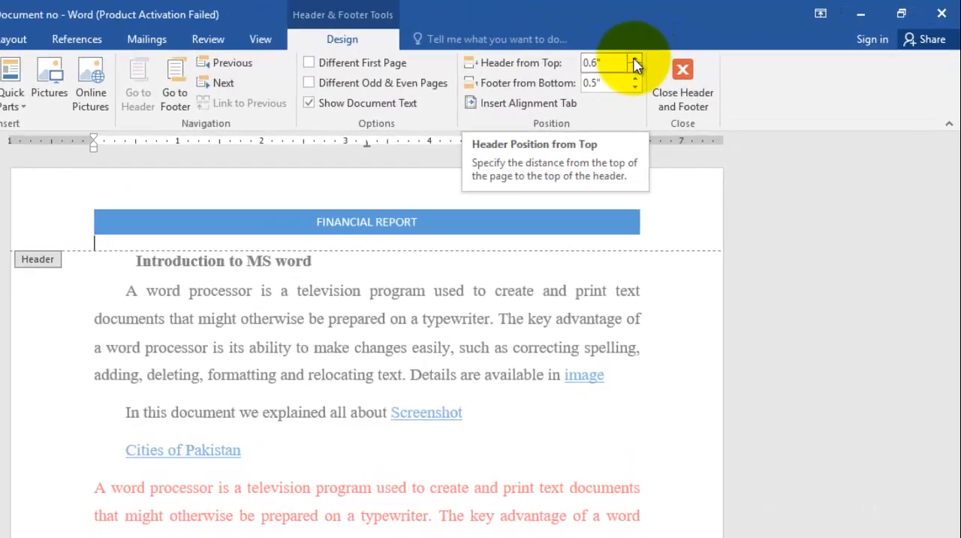
left_click(634, 60)
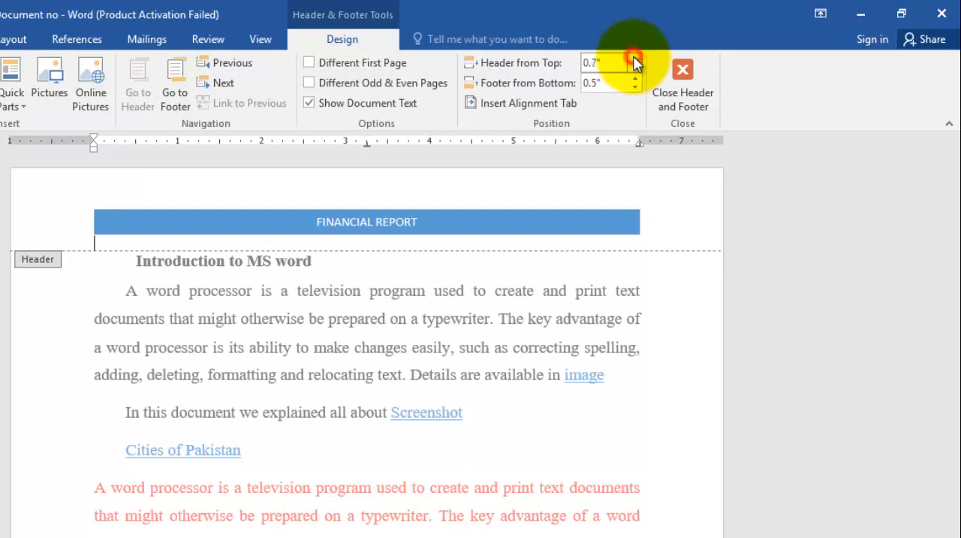
mouse_move(634, 59)
left_mouse_down()
mouse_move(633, 71)
mouse_move(643, 70)
left_mouse_up()
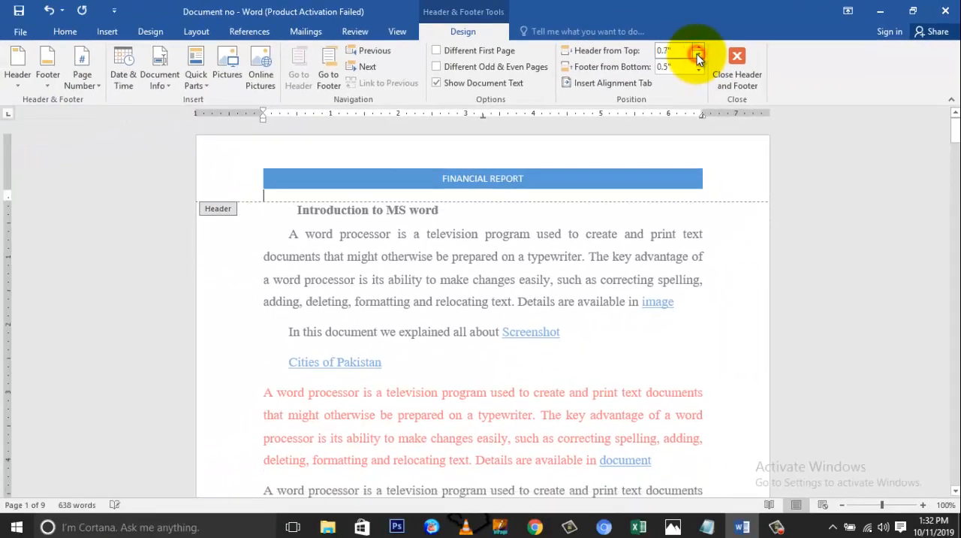
left_click(697, 55)
left_click(697, 48)
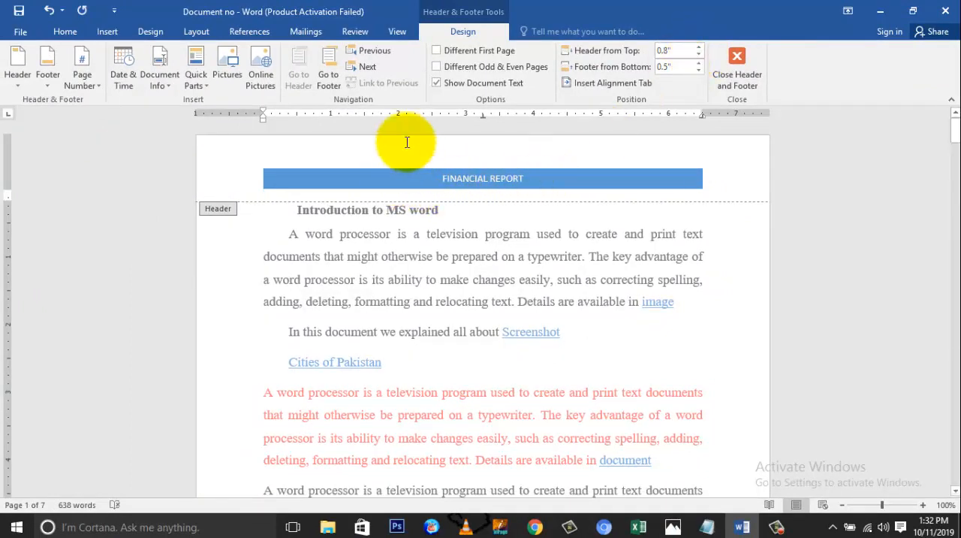
Examine the header band on the document's following pages and return to the first page.
scroll(428, 261, "down", 3)
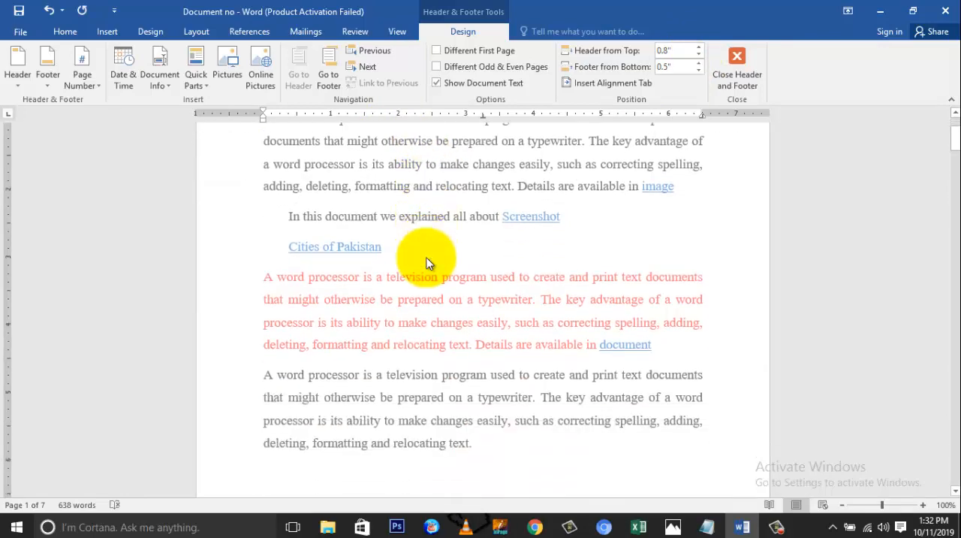
scroll(425, 264, "down", 3)
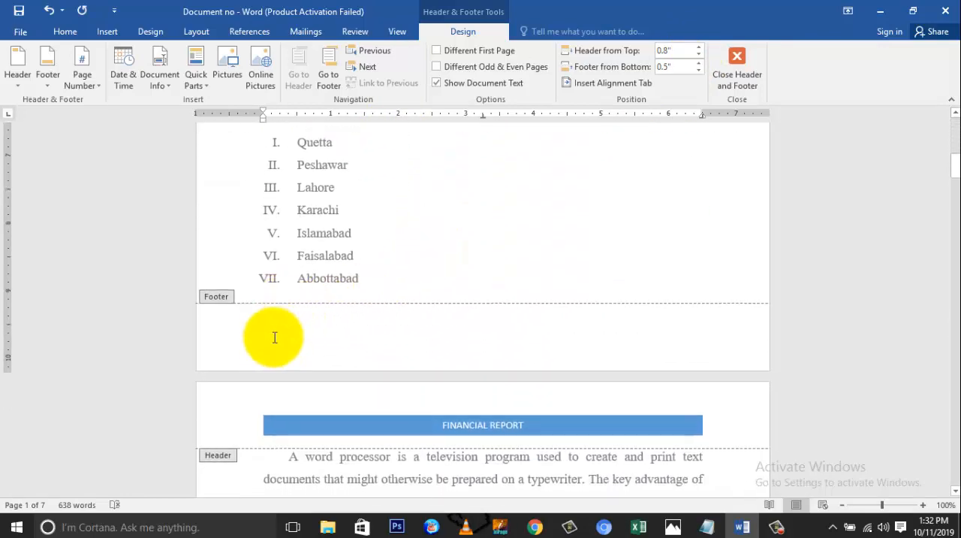
scroll(429, 300, "down", 3)
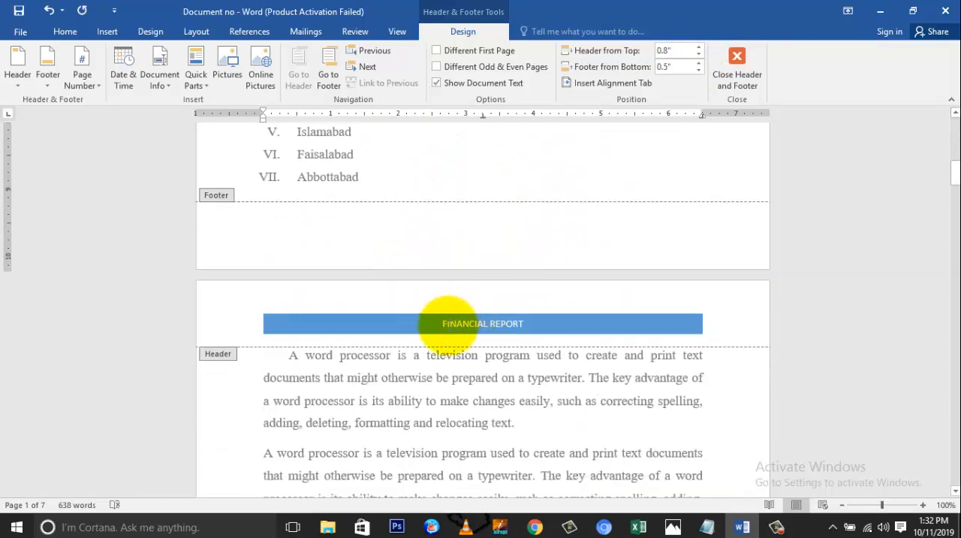
scroll(449, 331, "down", 9)
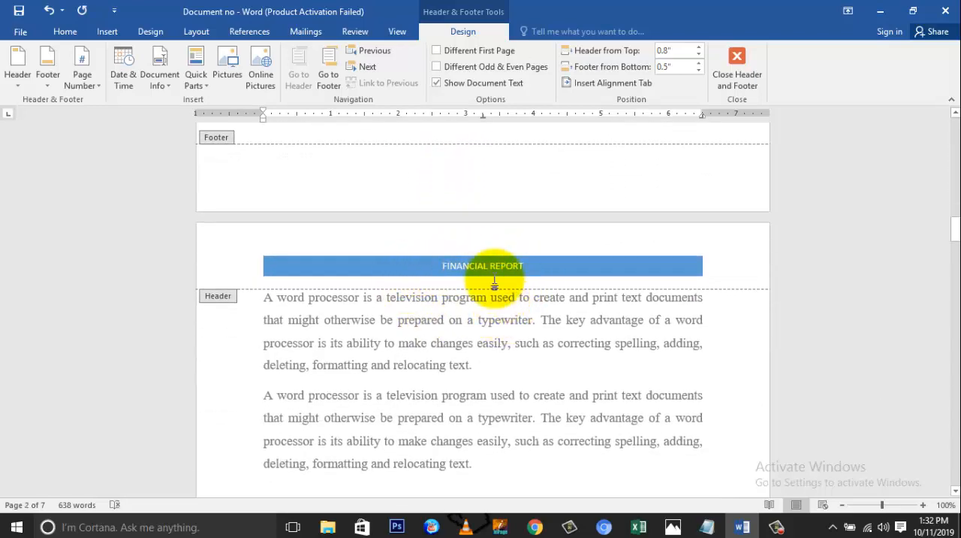
scroll(474, 224, "down", 7)
scroll(474, 223, "up", 20)
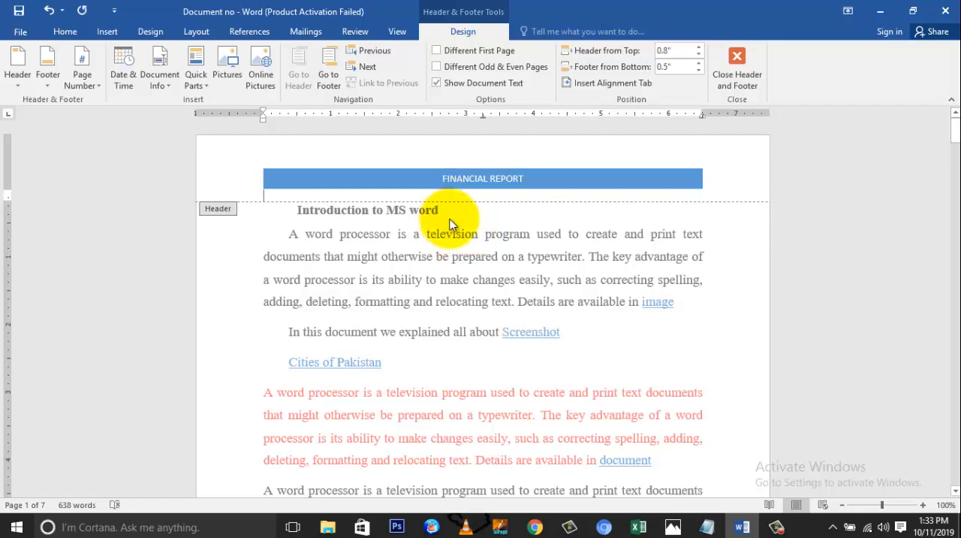
Leave header editing, reopen the header from the page, and return to the body text.
double_click(447, 214)
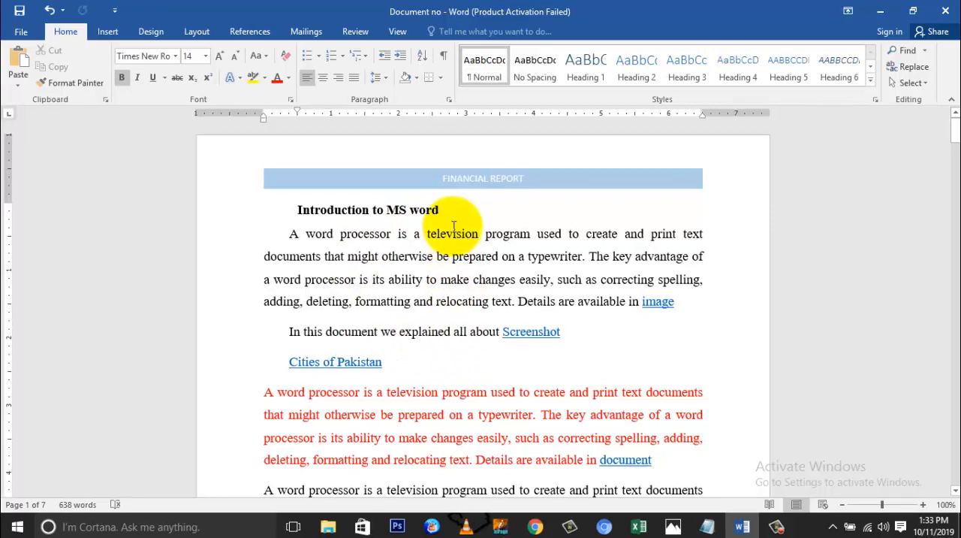
double_click(469, 174)
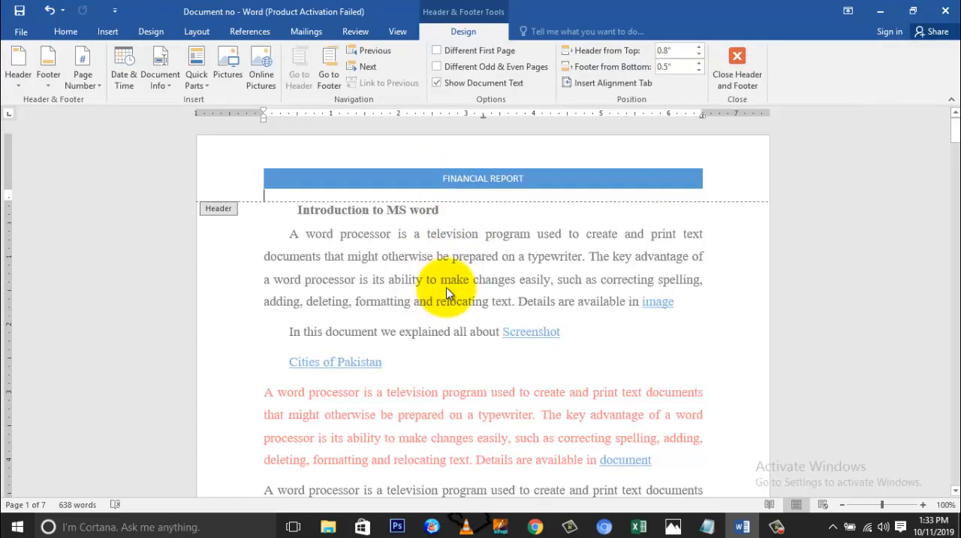
double_click(451, 244)
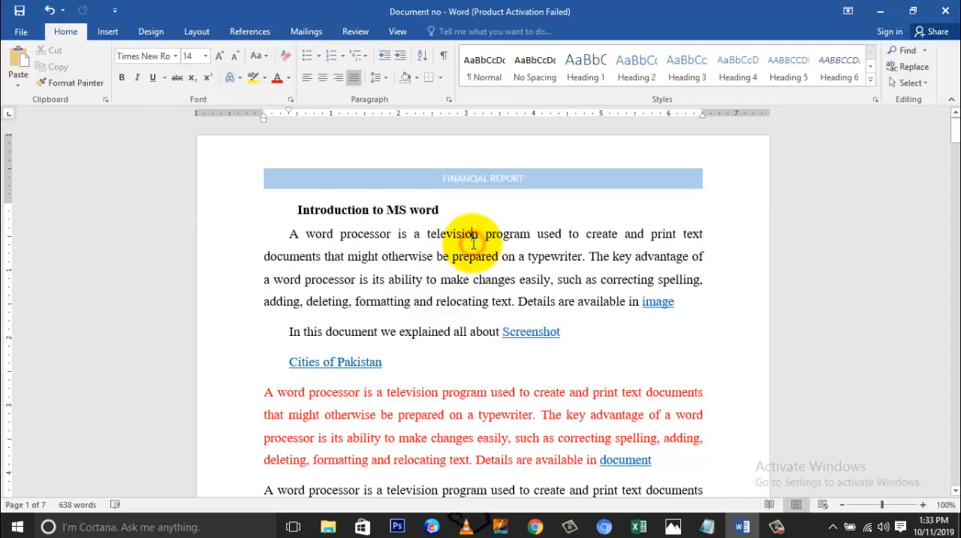
Browse the built-in footer designs and insert the Integral footer with author name and page number.
scroll(473, 242, "down", 10)
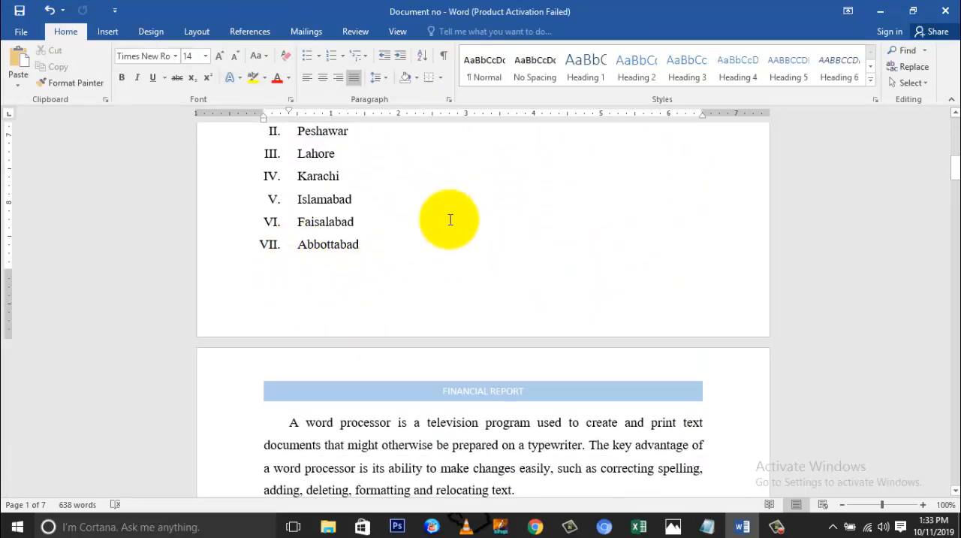
left_click(107, 32)
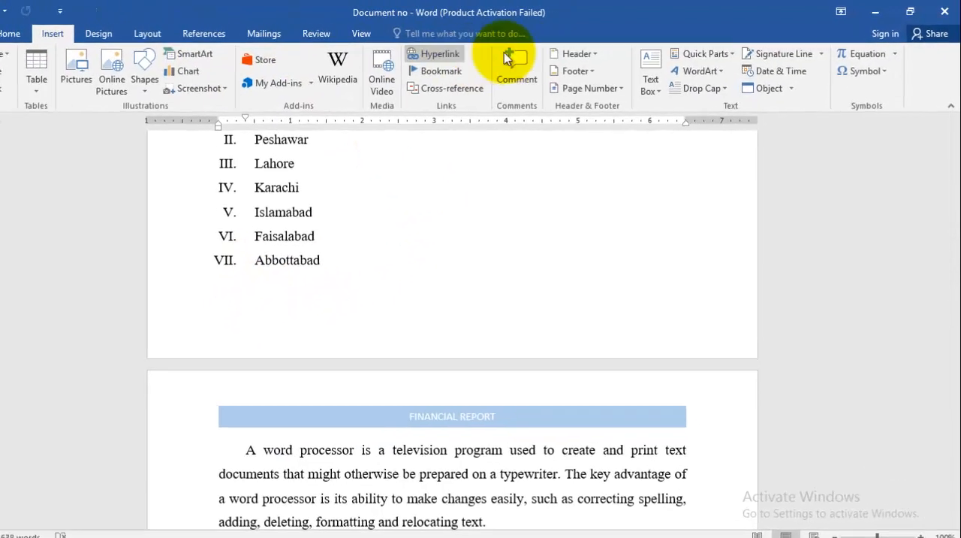
left_click(575, 70)
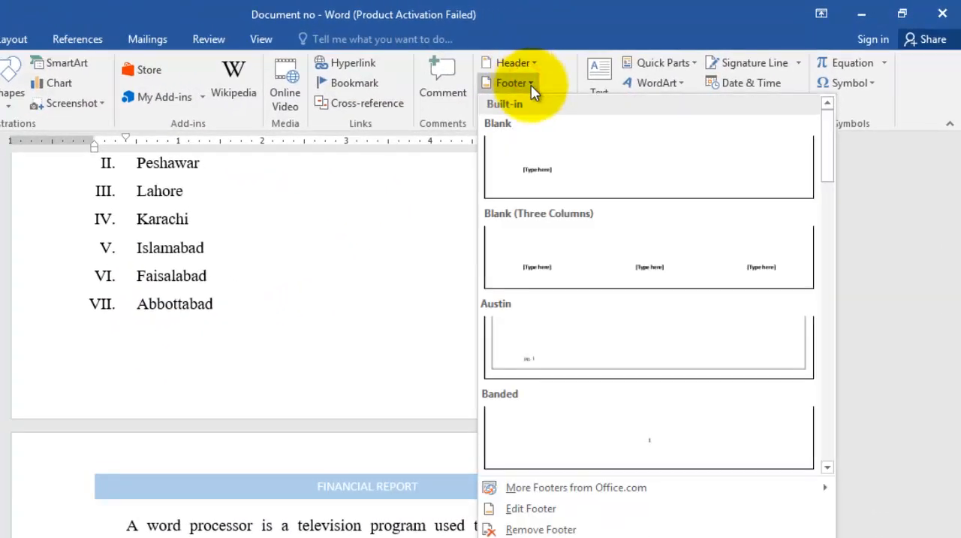
scroll(597, 323, "down", 10)
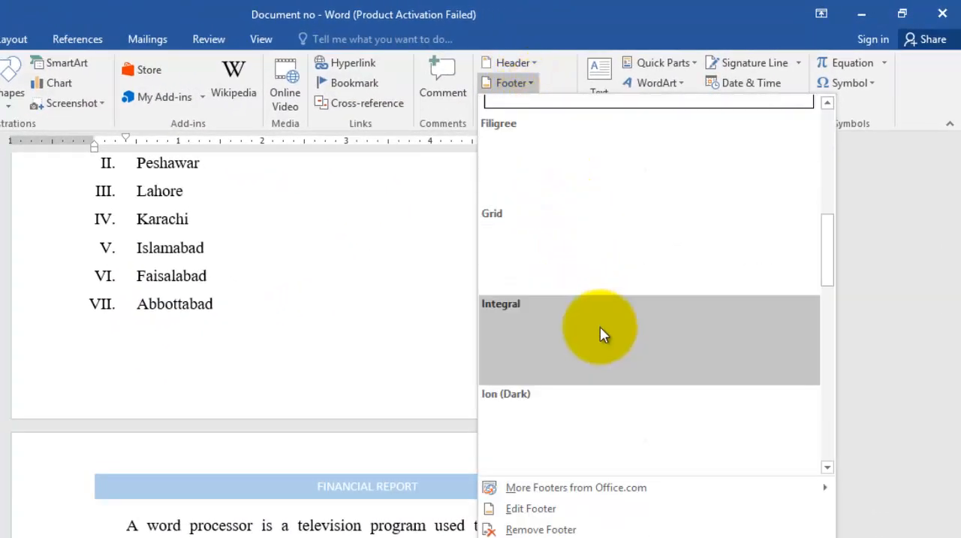
scroll(625, 360, "down", 1)
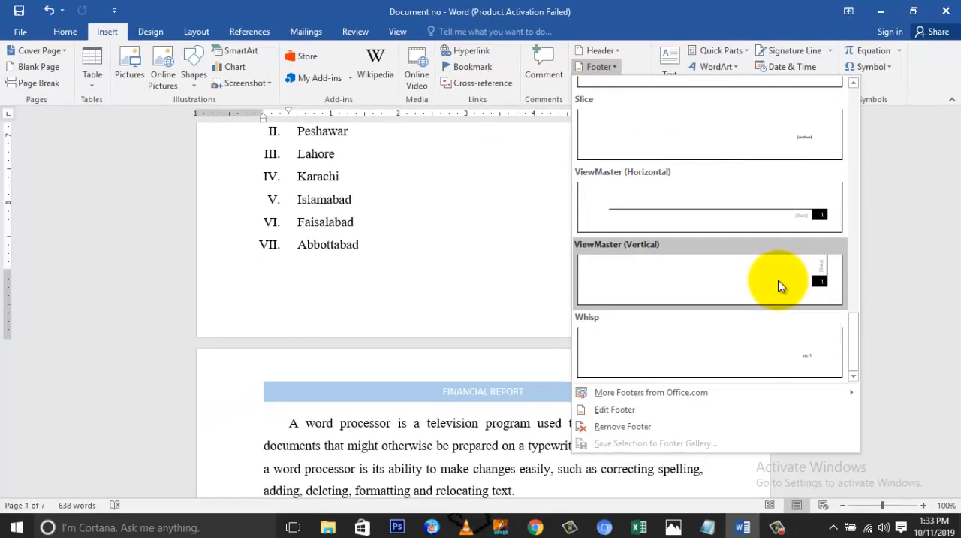
scroll(744, 341, "up", 8)
scroll(773, 270, "down", 6)
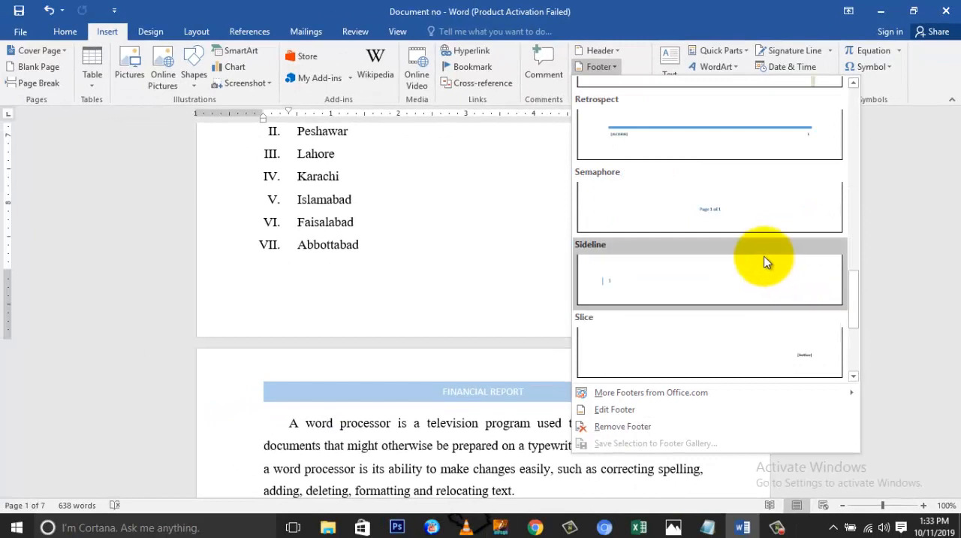
scroll(768, 263, "up", 6)
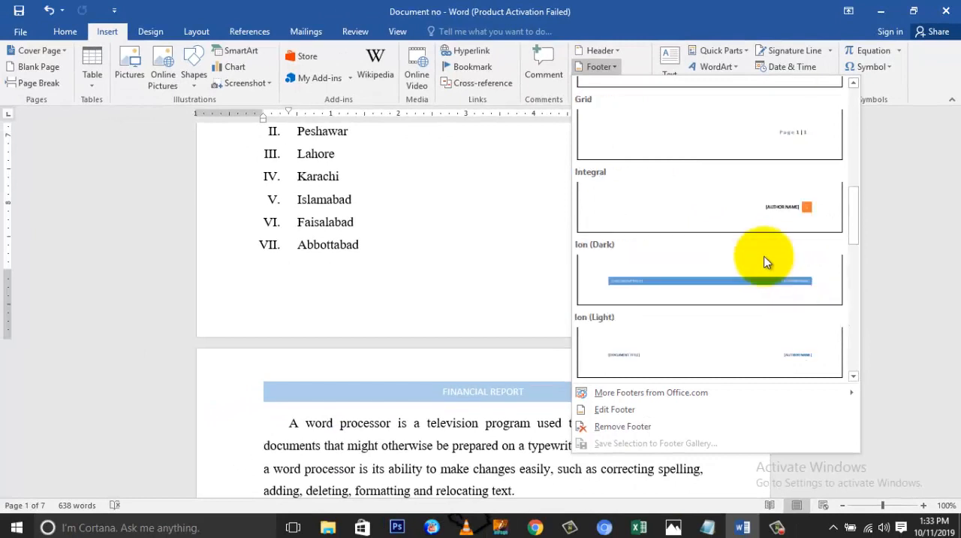
left_click(734, 202)
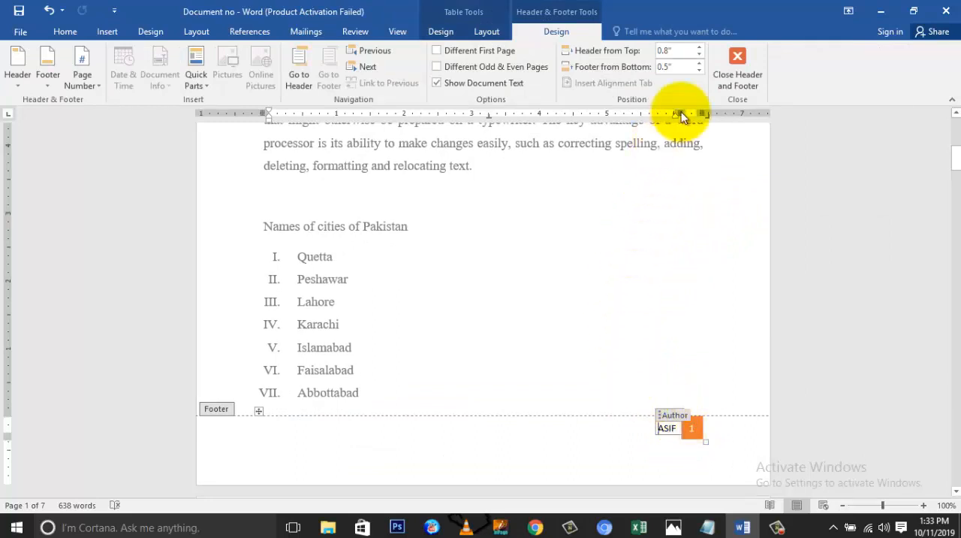
Raise the footer's distance from the page bottom to 1.2", reduce it to 0.3", and return to the body text.
left_click(701, 63)
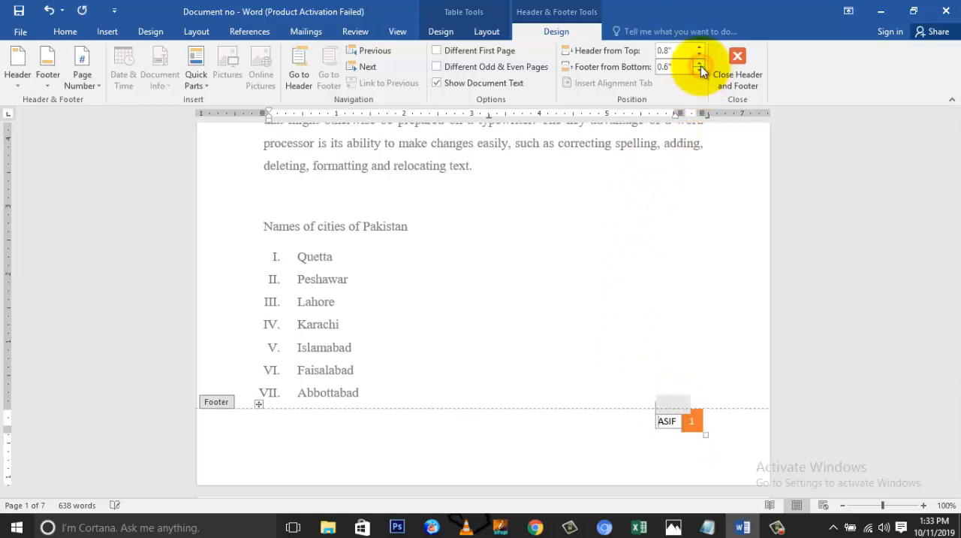
left_click(700, 64)
left_click(700, 63)
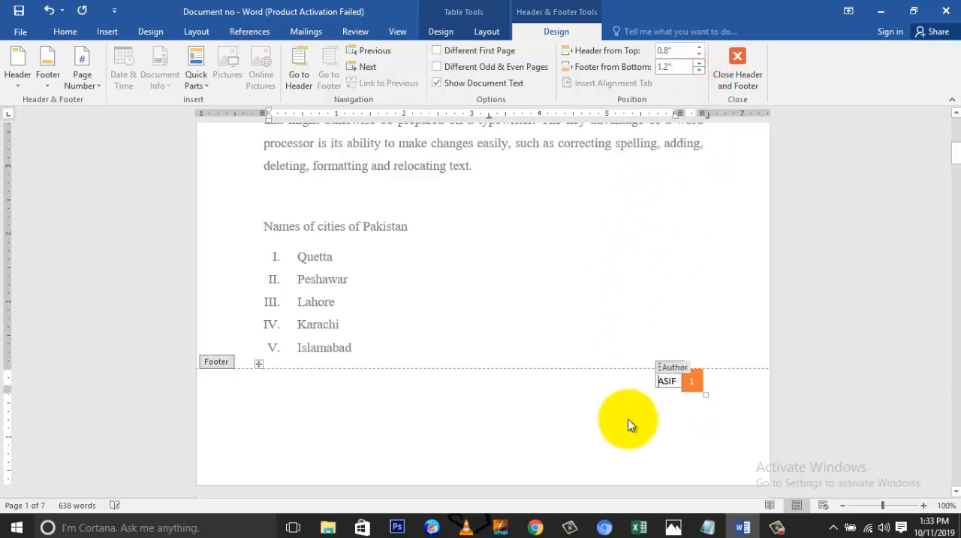
left_click(698, 70)
left_click(698, 70)
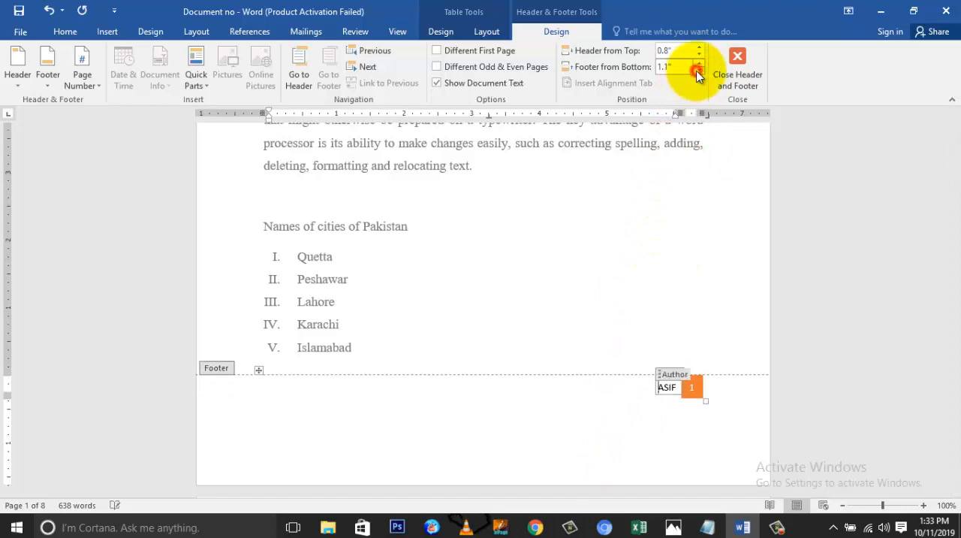
left_click(698, 71)
left_click(698, 71)
left_click(698, 71)
left_click(698, 71)
left_click(698, 71)
left_click(697, 70)
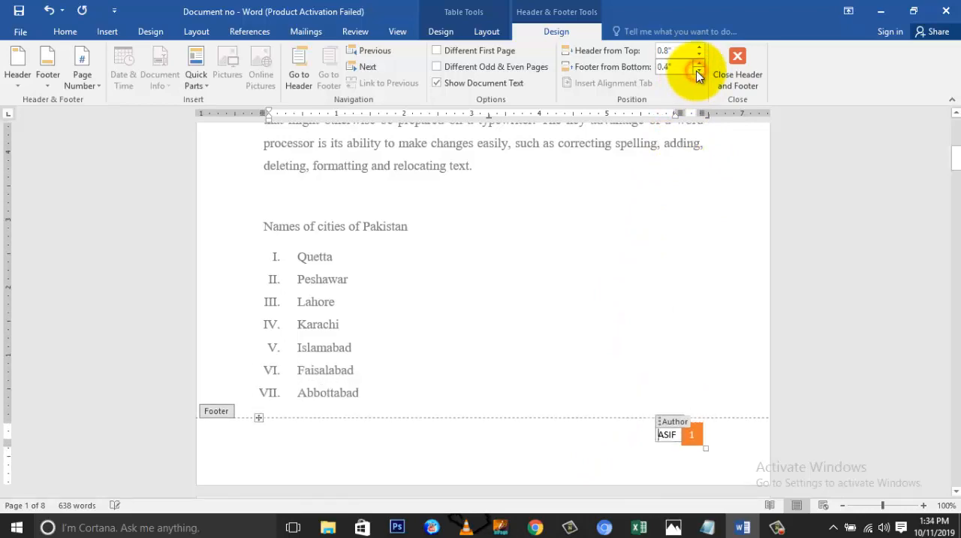
left_click(697, 70)
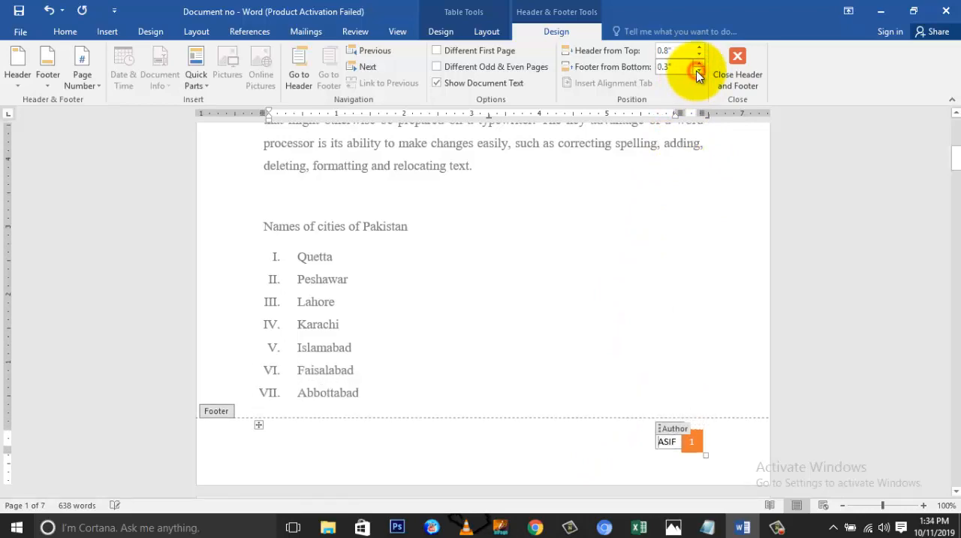
double_click(549, 331)
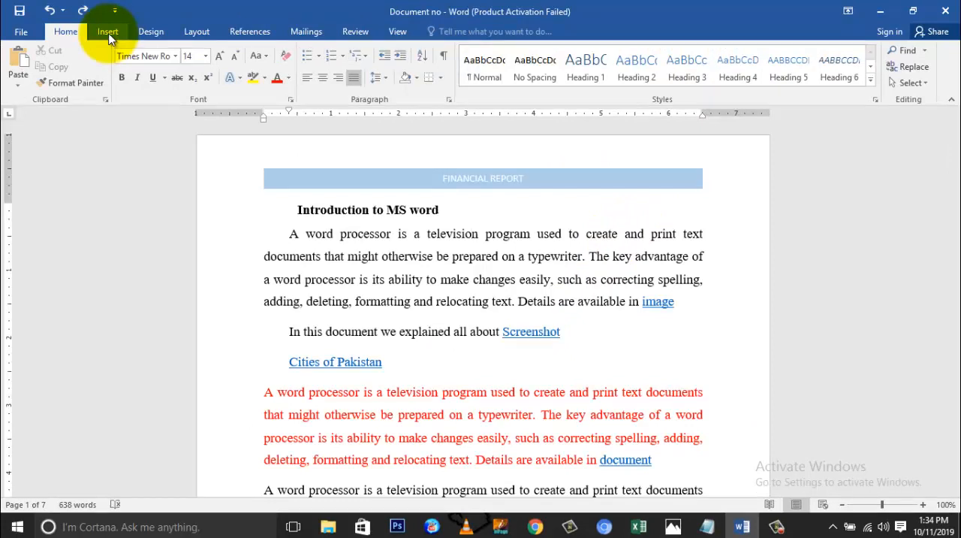
Browse the page number designs, insert the Accent Bar, Right page number in the page margin, and return to the body text.
left_click(109, 34)
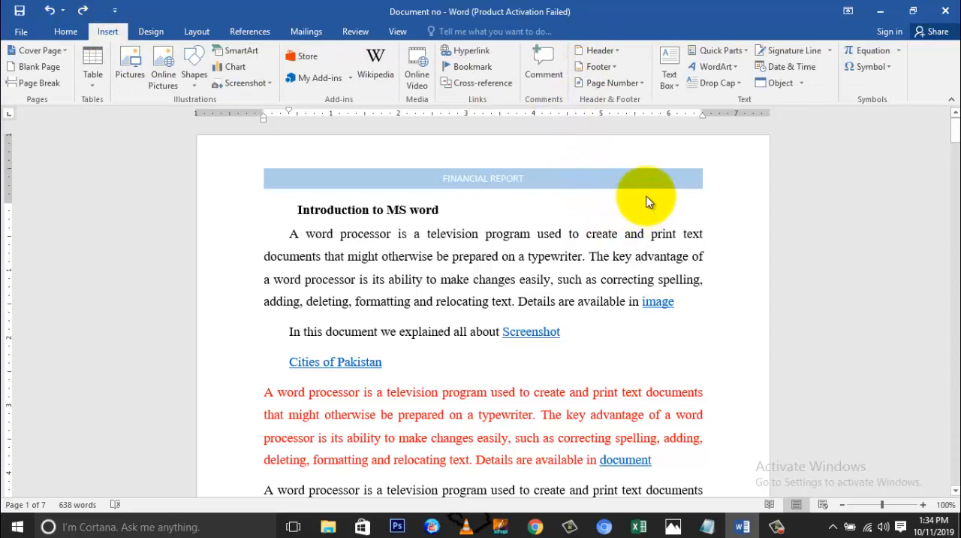
left_click(640, 84)
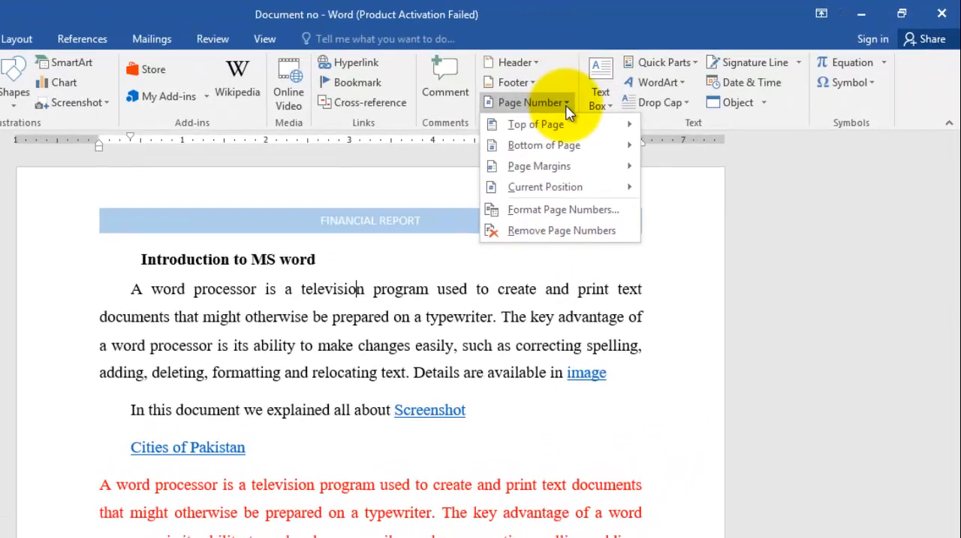
mouse_move(572, 129)
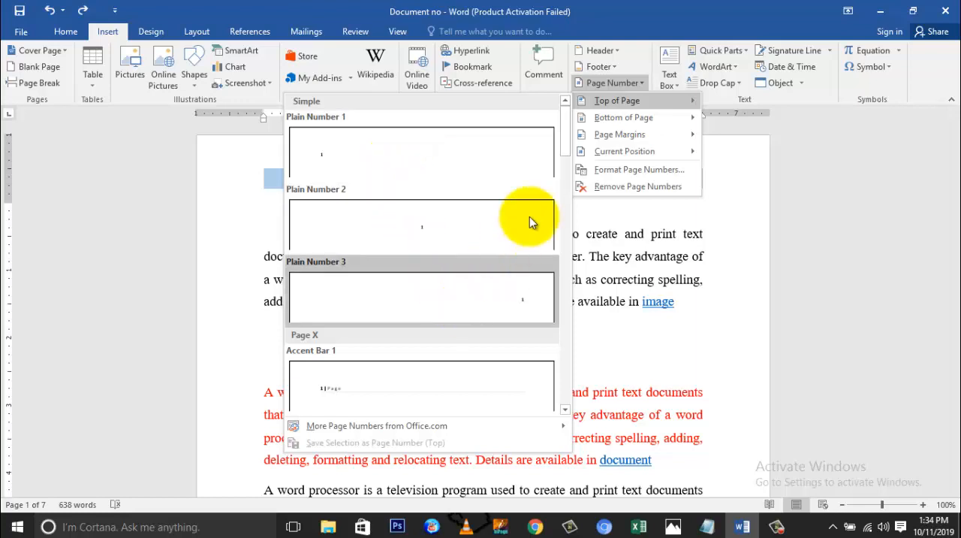
mouse_move(608, 121)
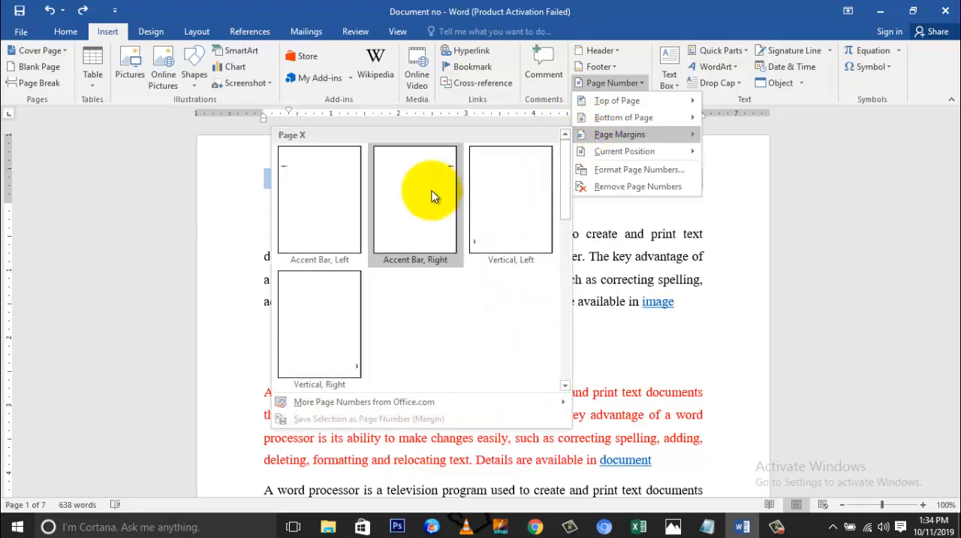
left_click(431, 194)
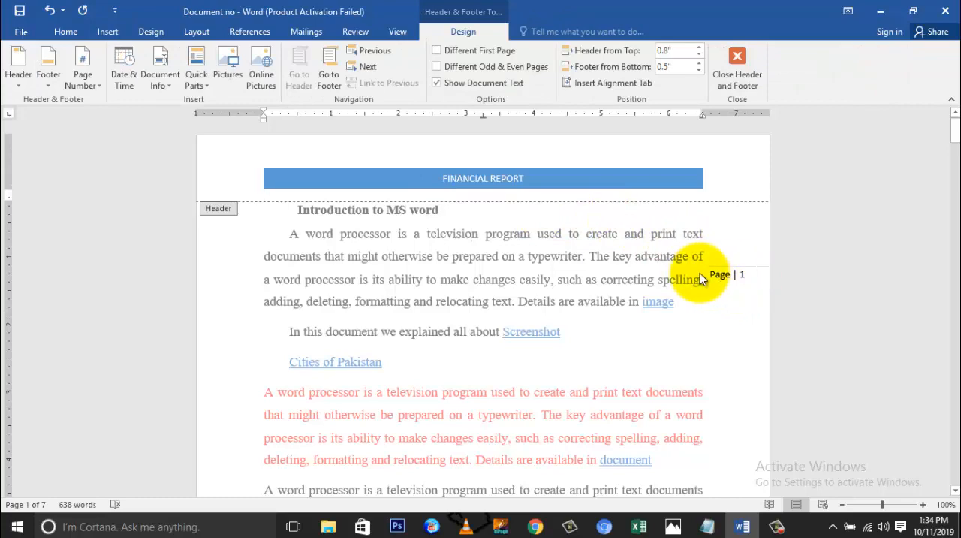
double_click(681, 261)
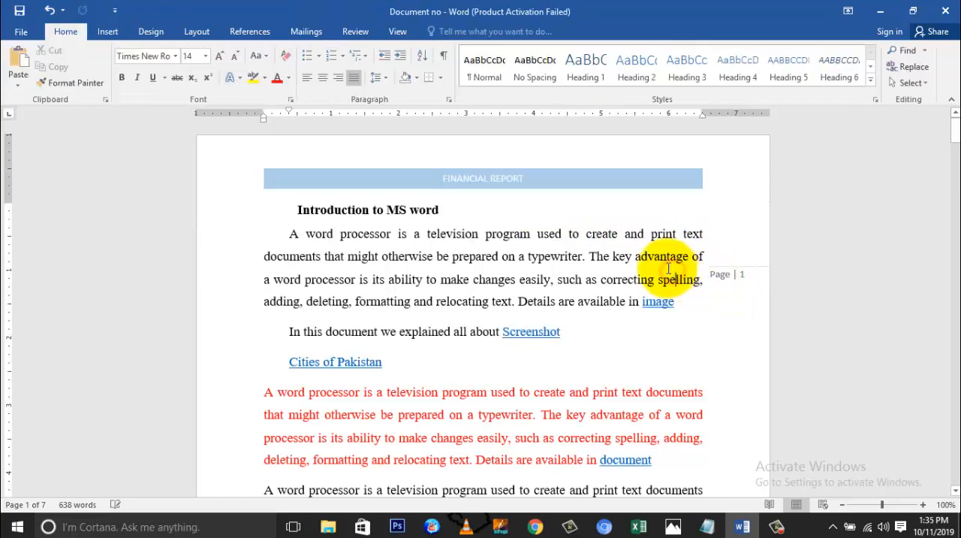
Examine the margin page numbers on the document's first few pages.
scroll(617, 234, "down", 15)
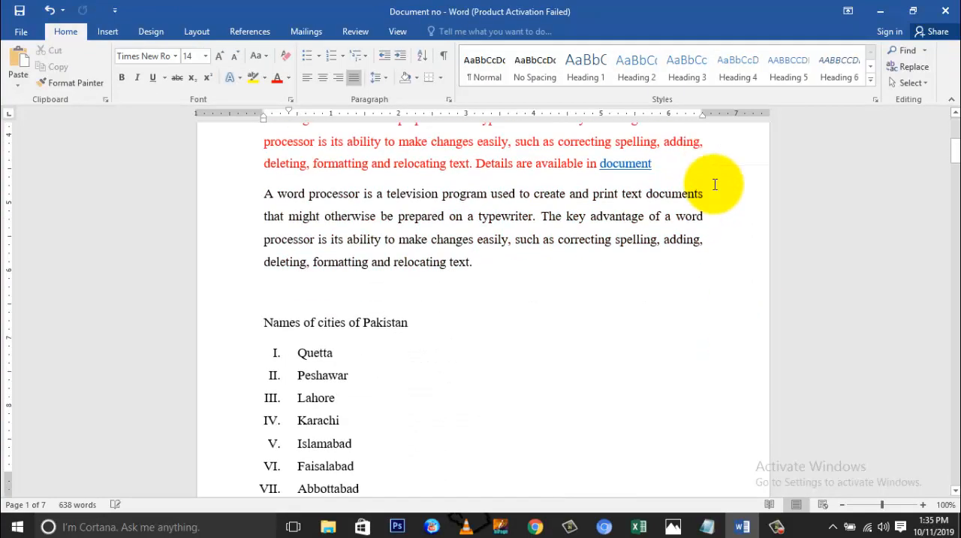
scroll(715, 185, "down", 15)
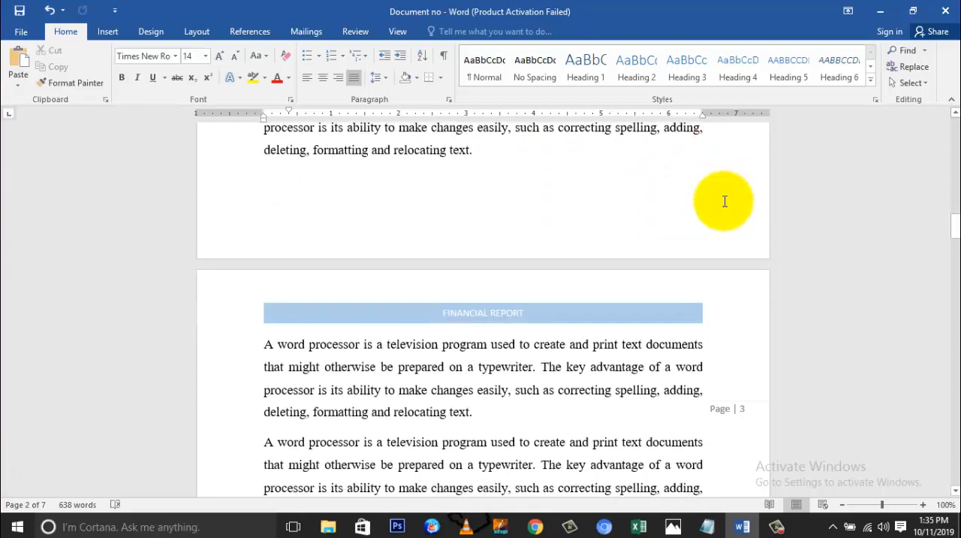
scroll(724, 201, "down", 15)
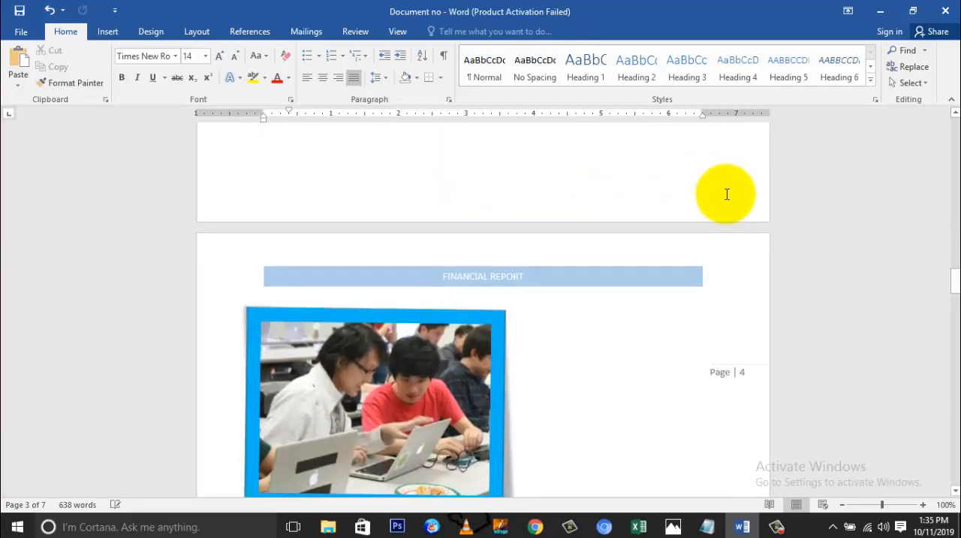
scroll(644, 215, "up", 15)
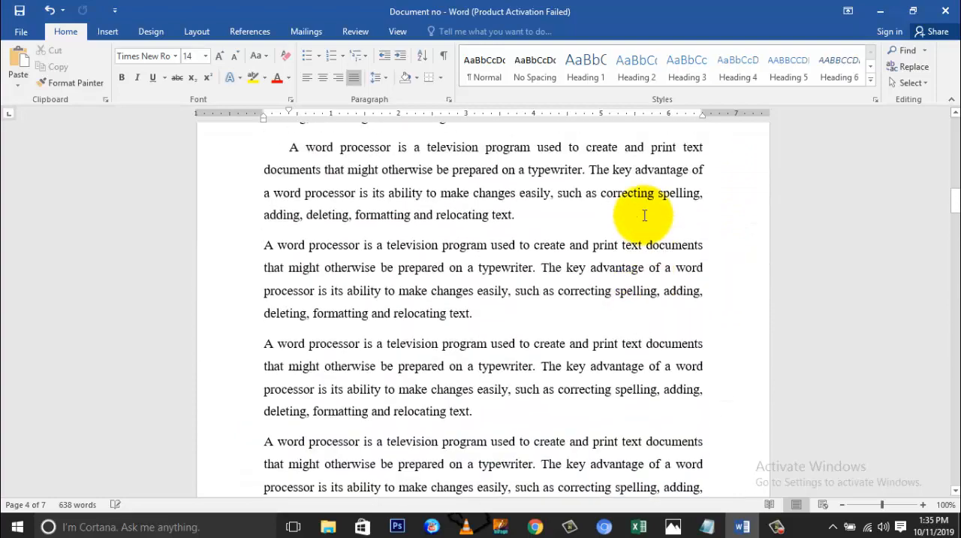
scroll(644, 216, "up", 10)
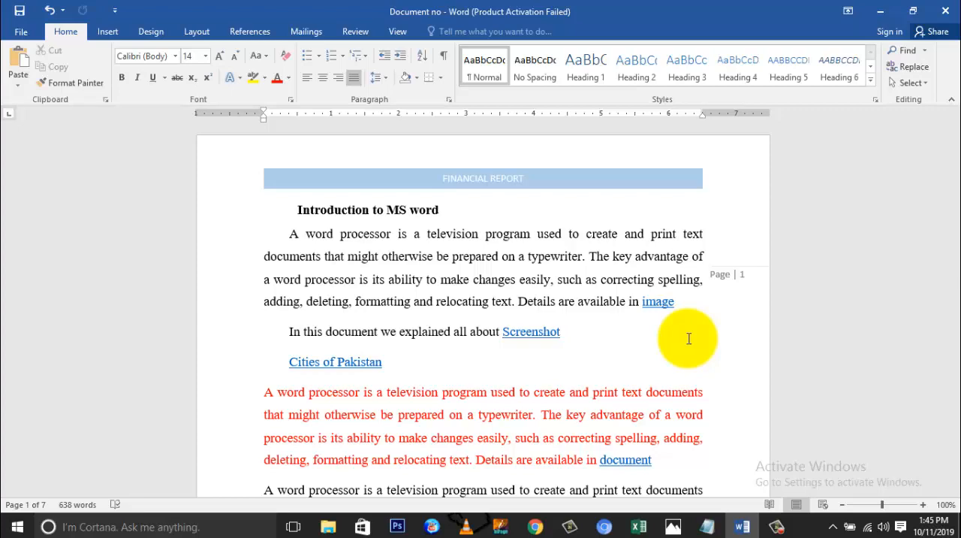
scroll(687, 338, "down", 4)
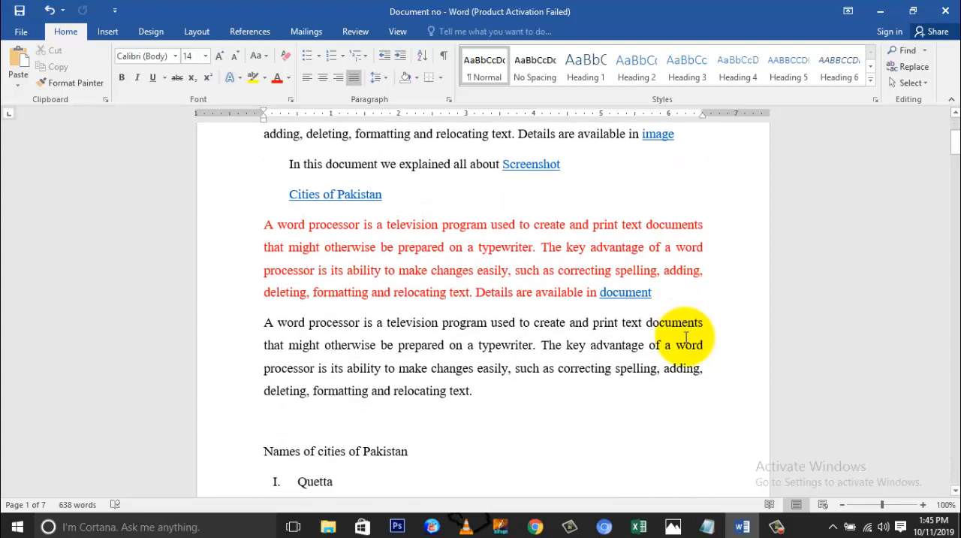
scroll(685, 338, "down", 11)
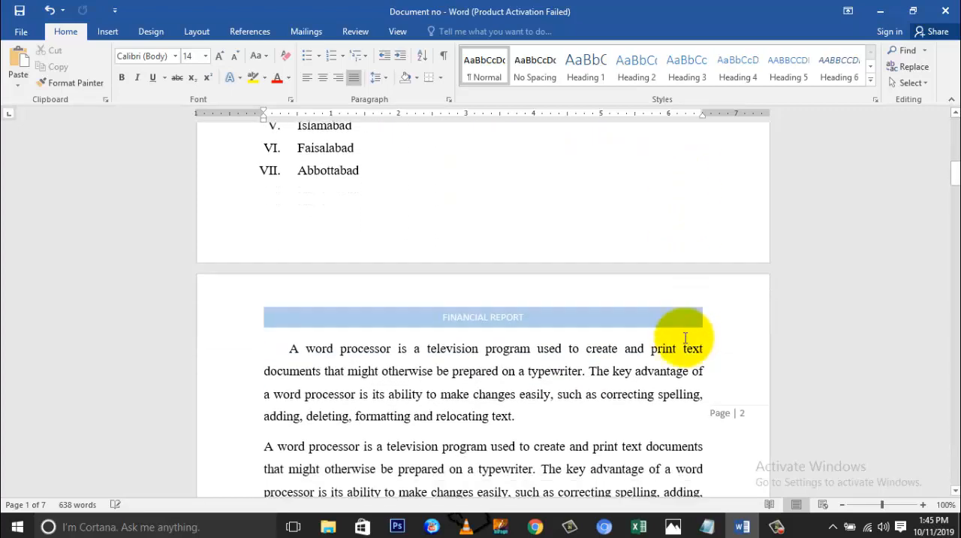
scroll(686, 337, "down", 10)
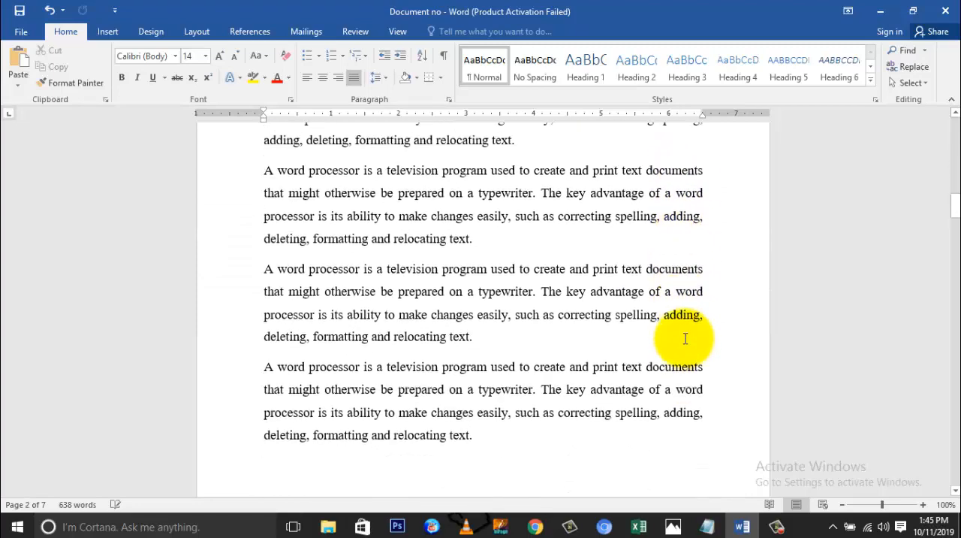
scroll(685, 338, "down", 6)
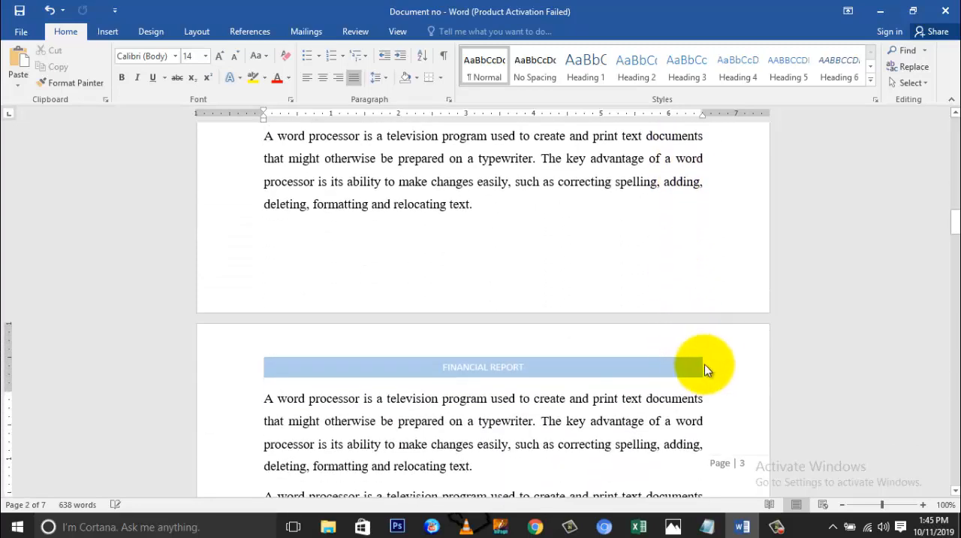
Insert a Next Page section break after the last paragraph of page 2.
scroll(540, 259, "up", 2)
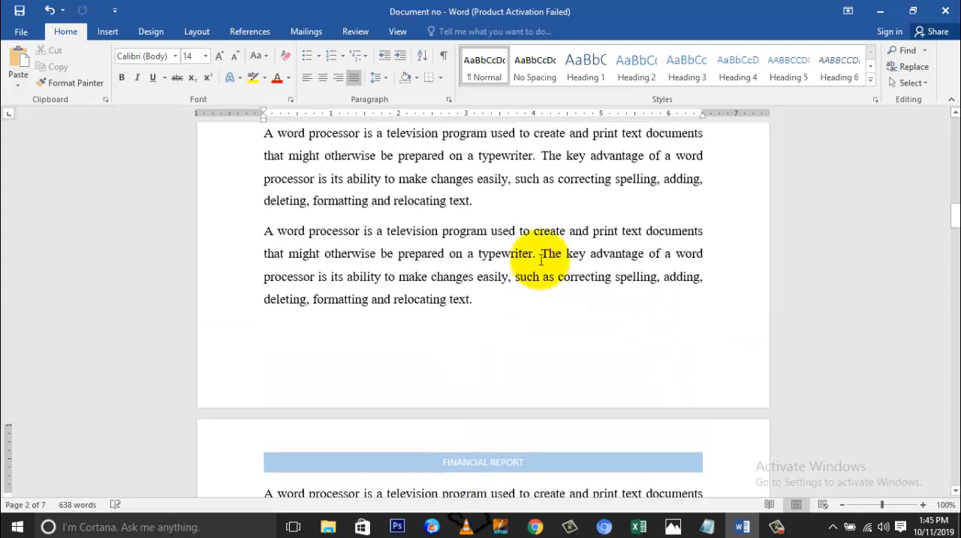
left_click(478, 305)
scroll(510, 315, "down", 1)
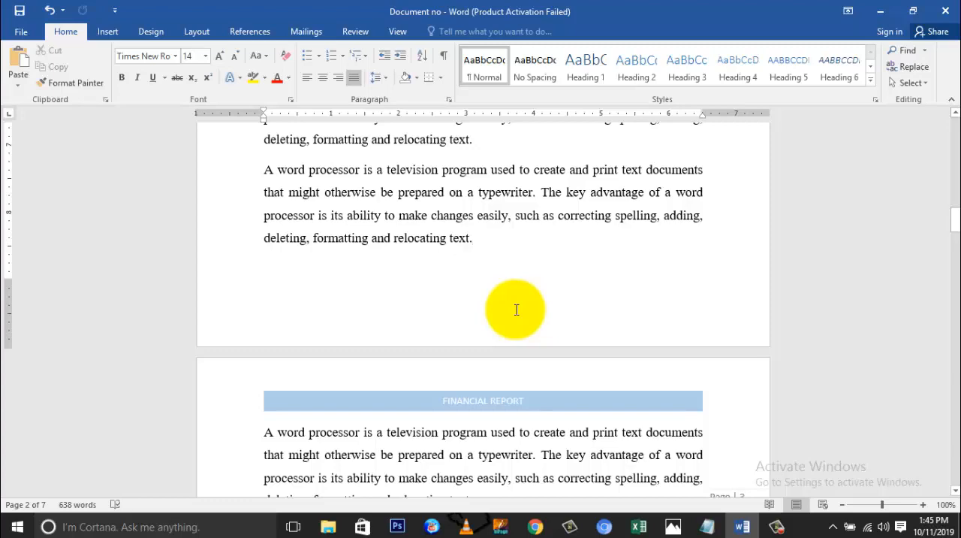
scroll(516, 310, "down", 3)
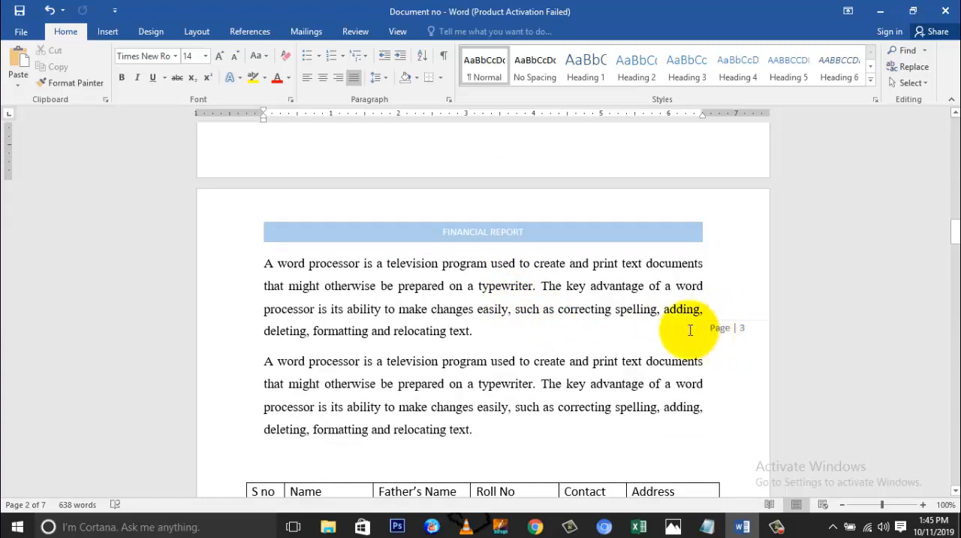
scroll(568, 300, "up", 2)
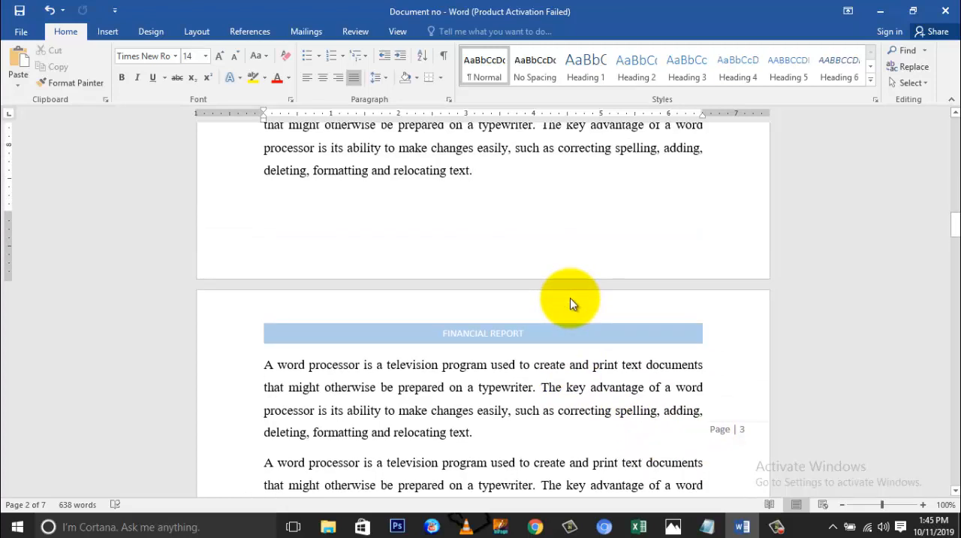
scroll(570, 298, "up", 3)
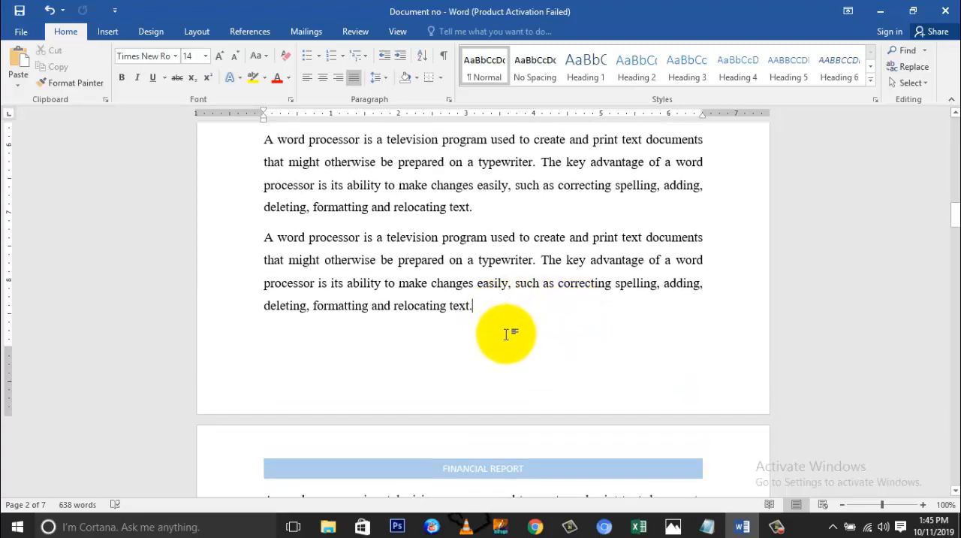
left_click(196, 37)
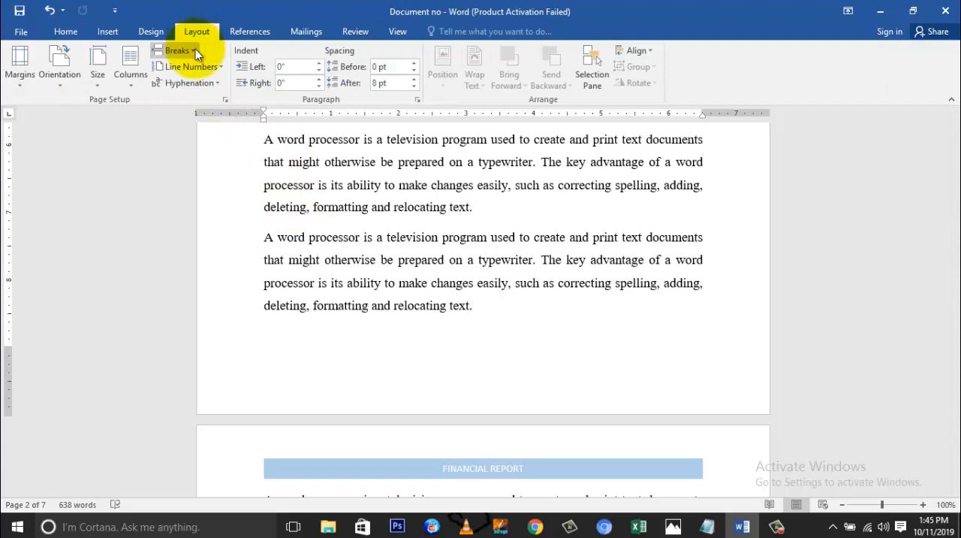
left_click(195, 49)
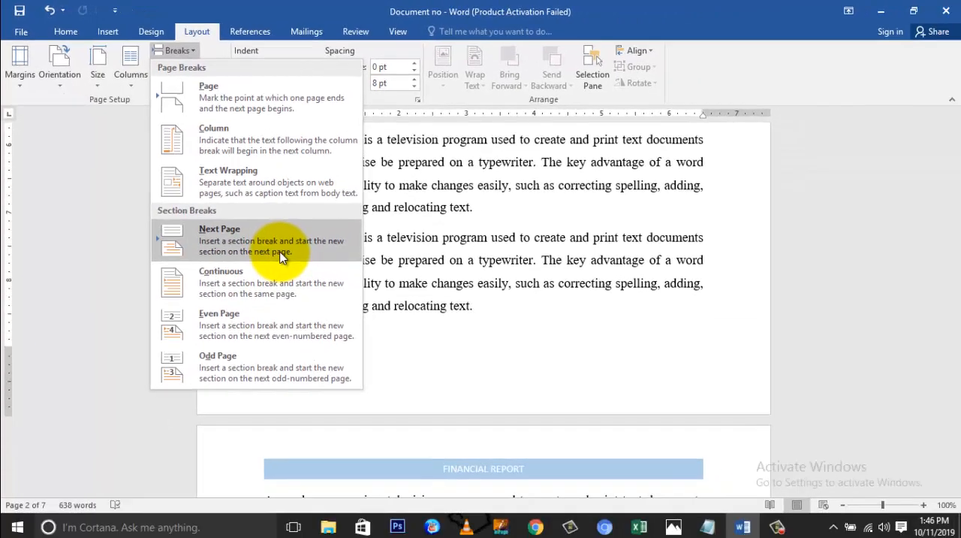
left_click(336, 344)
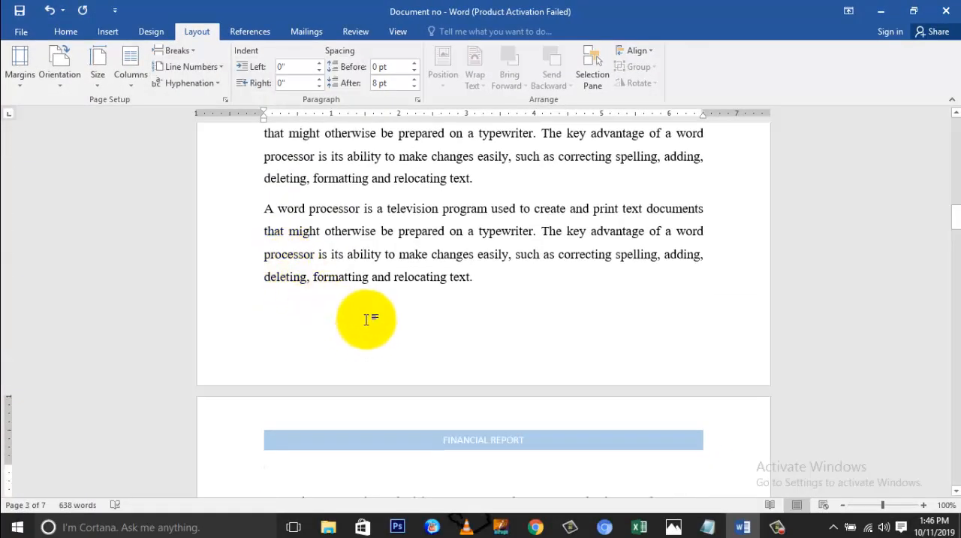
scroll(474, 298, "down", 2)
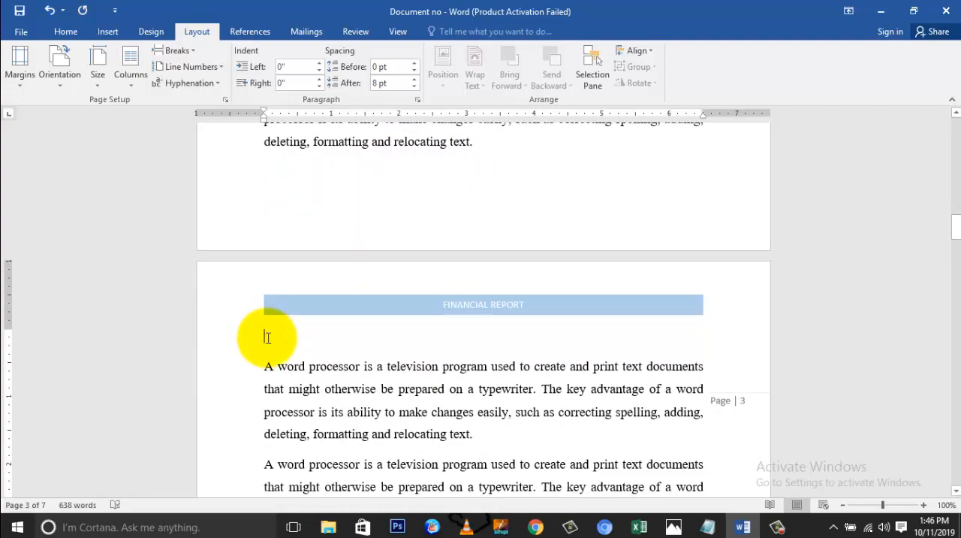
scroll(294, 315, "up", 10)
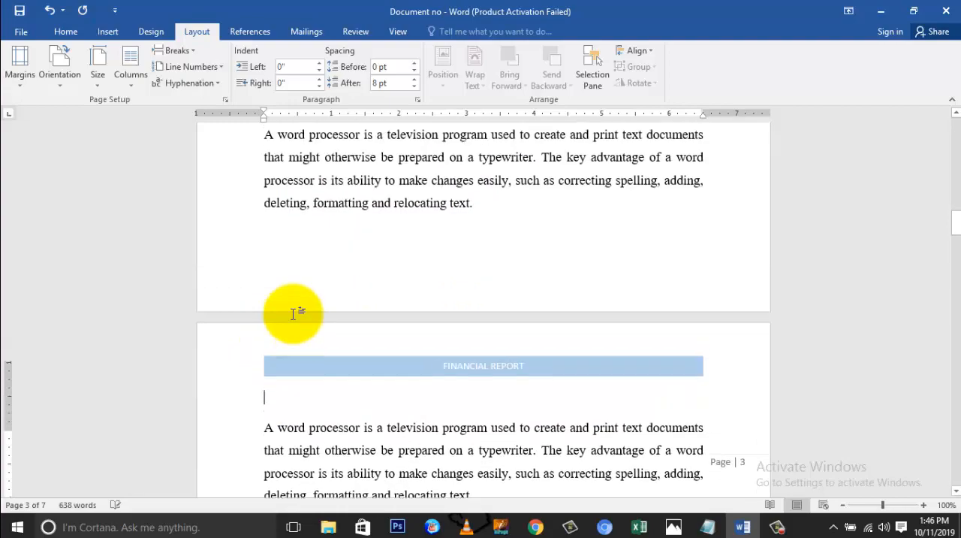
Insert the Plain Number 2 page number at the bottom of the page, check both sections' footers, and return to the first page's body text.
scroll(294, 319, "up", 10)
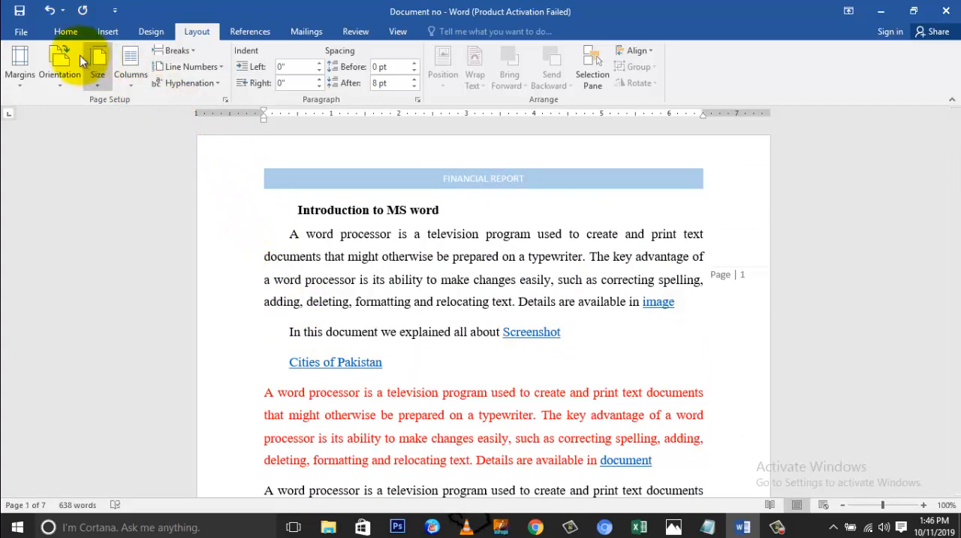
left_click(111, 34)
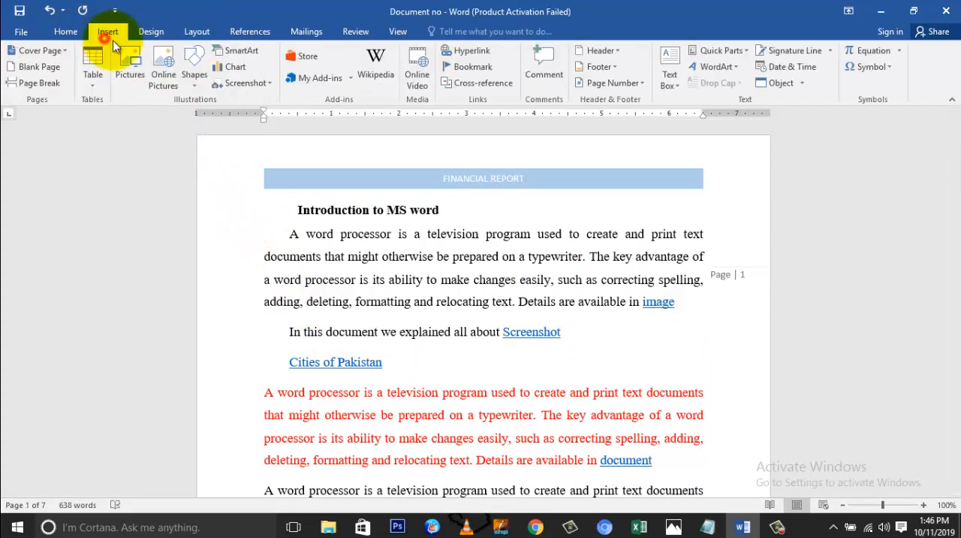
left_click(647, 82)
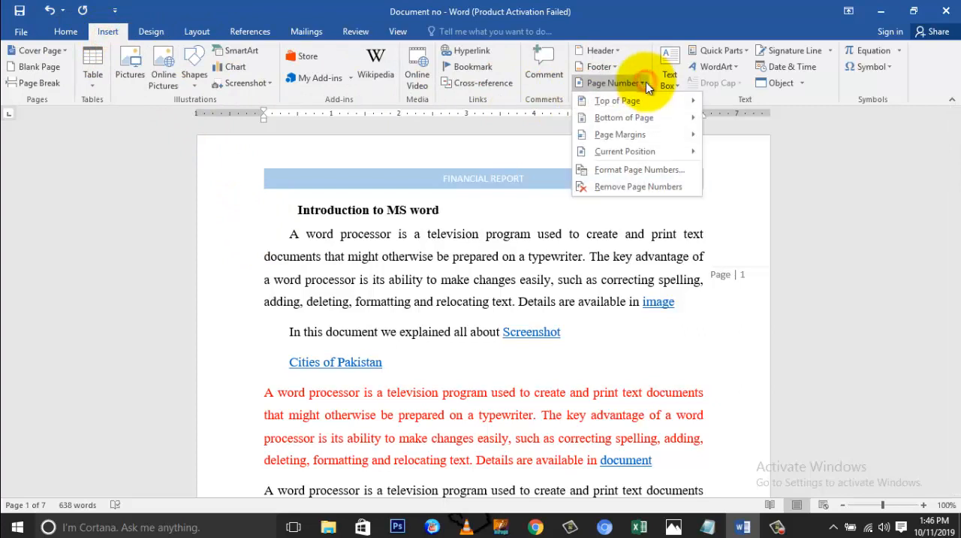
mouse_move(647, 117)
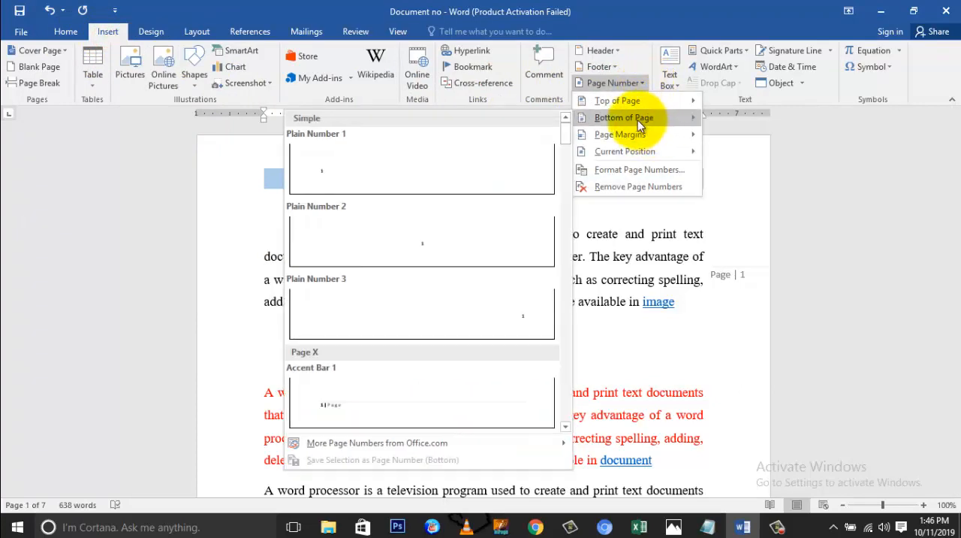
left_click(431, 247)
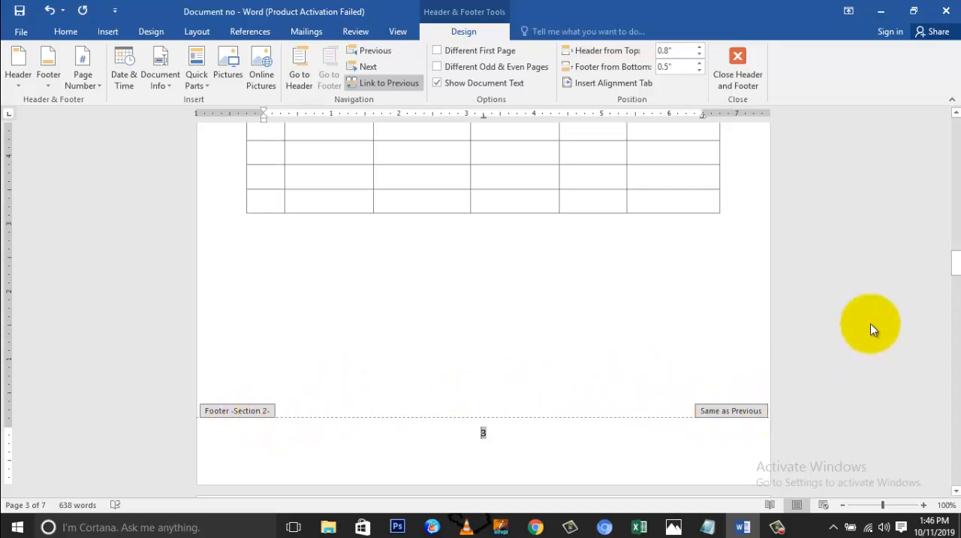
left_click_drag(955, 263, 955, 208)
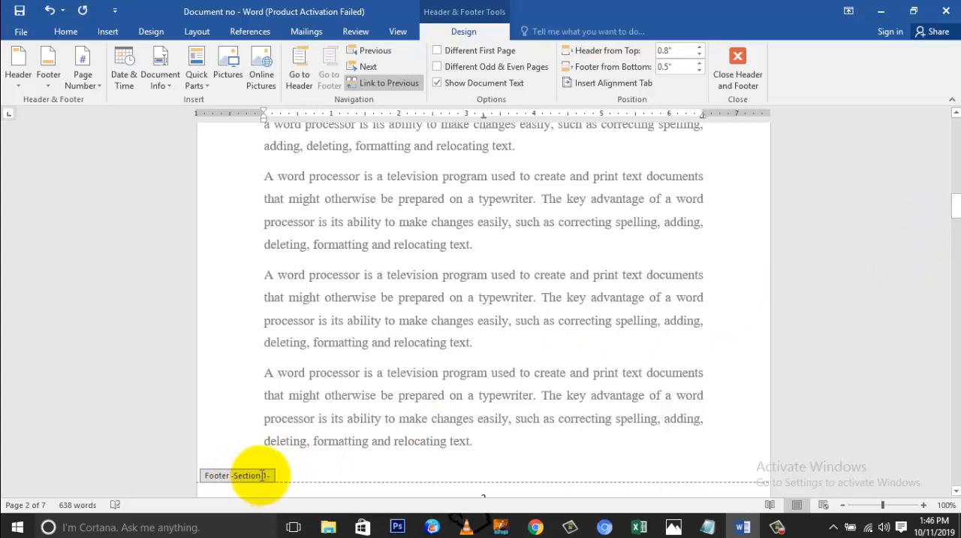
scroll(266, 471, "down", 2)
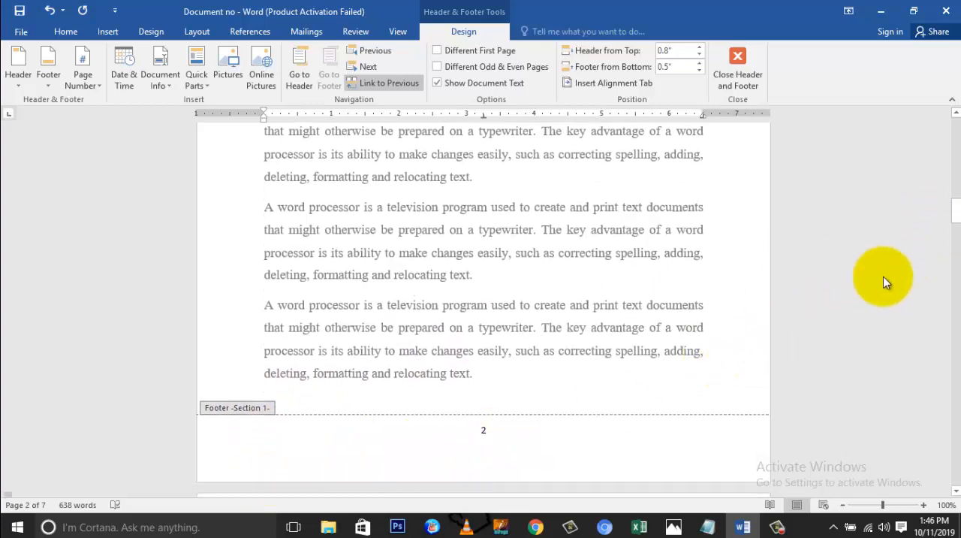
left_click_drag(955, 225, 955, 127)
double_click(528, 255)
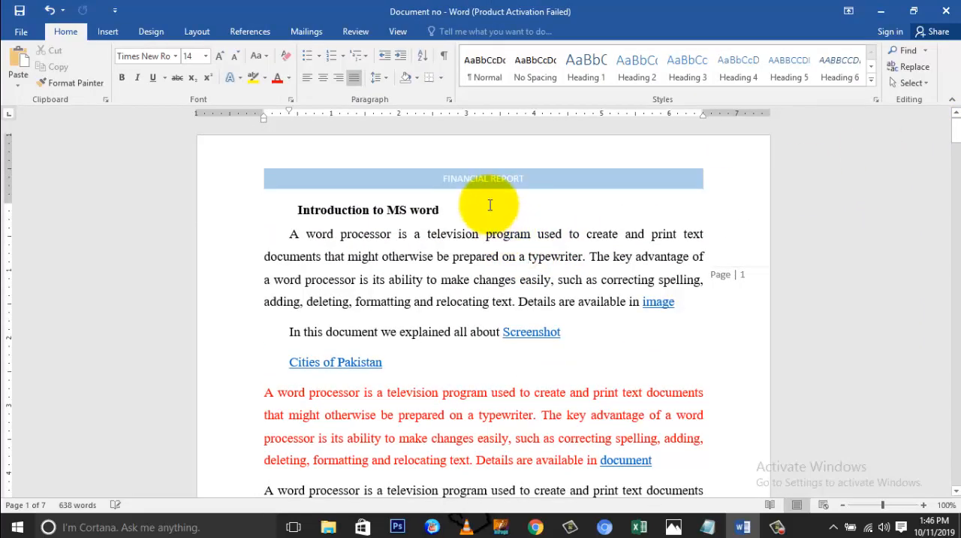
Set the first section's page number format to lowercase Roman numerals (i, ii, iii, ...).
left_click(107, 32)
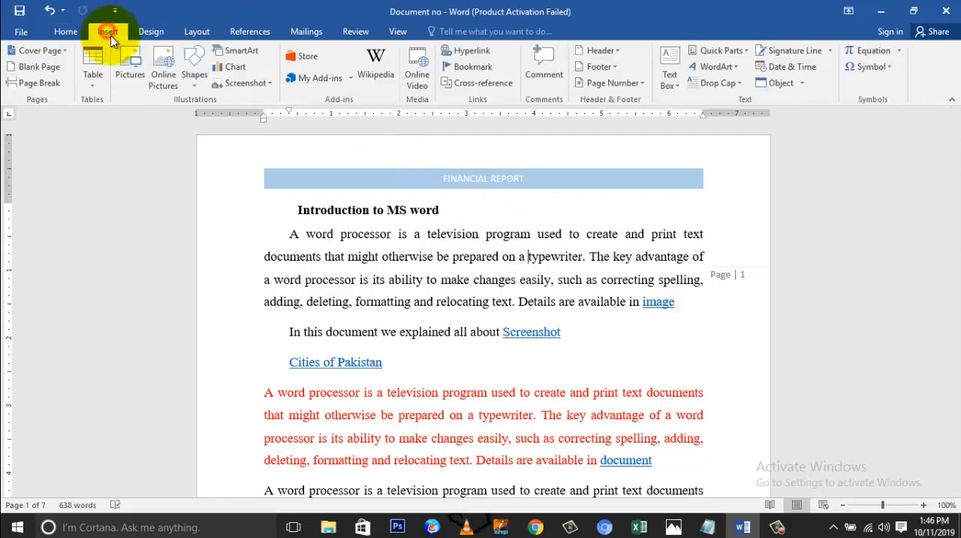
left_click(628, 81)
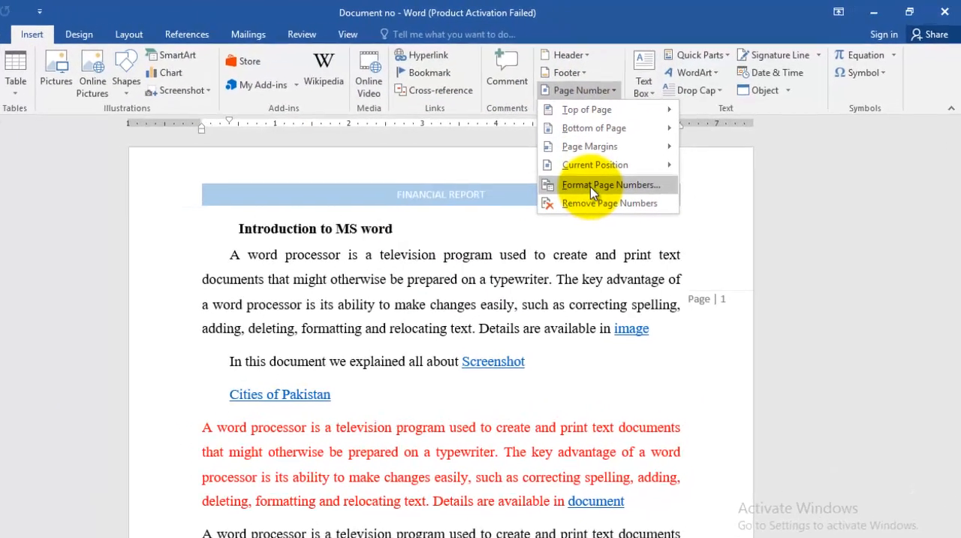
left_click(590, 186)
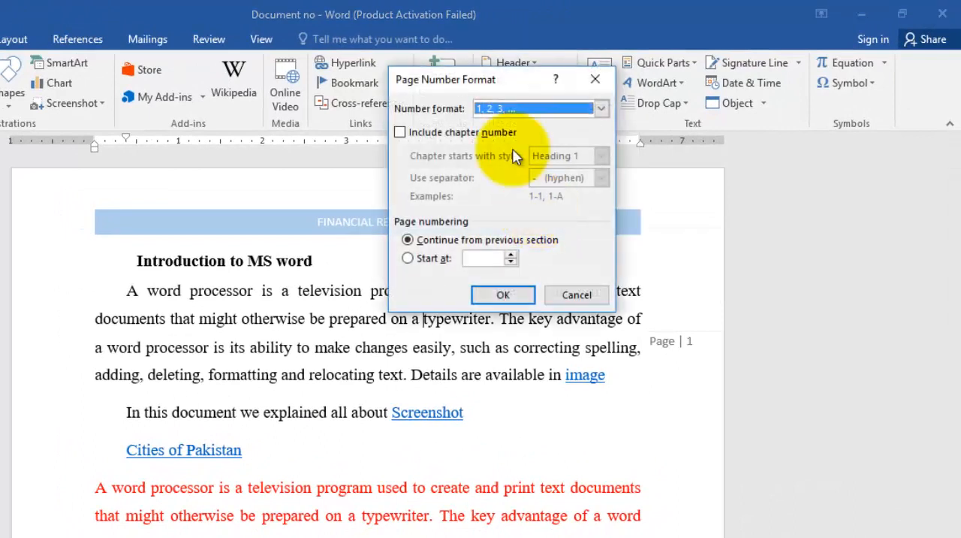
left_click_drag(491, 79, 558, 79)
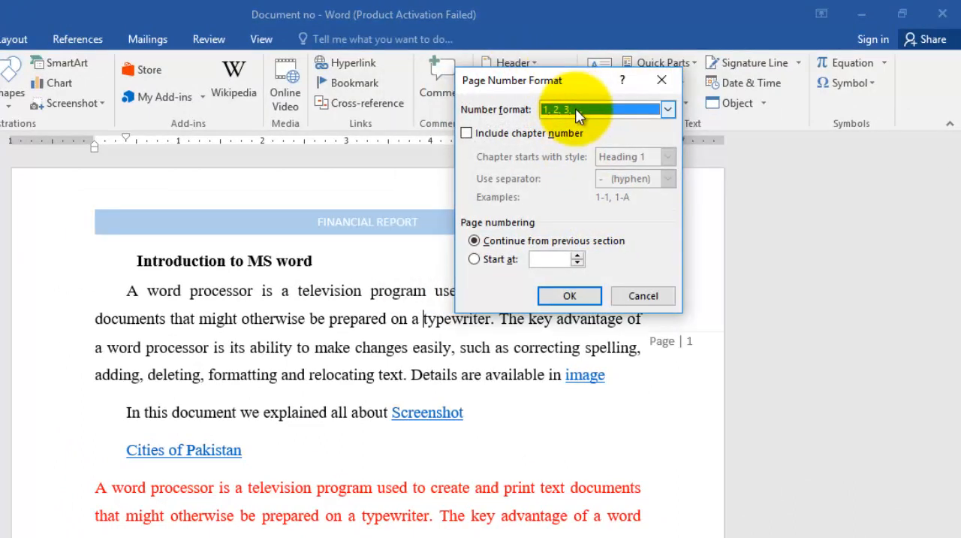
left_click(575, 108)
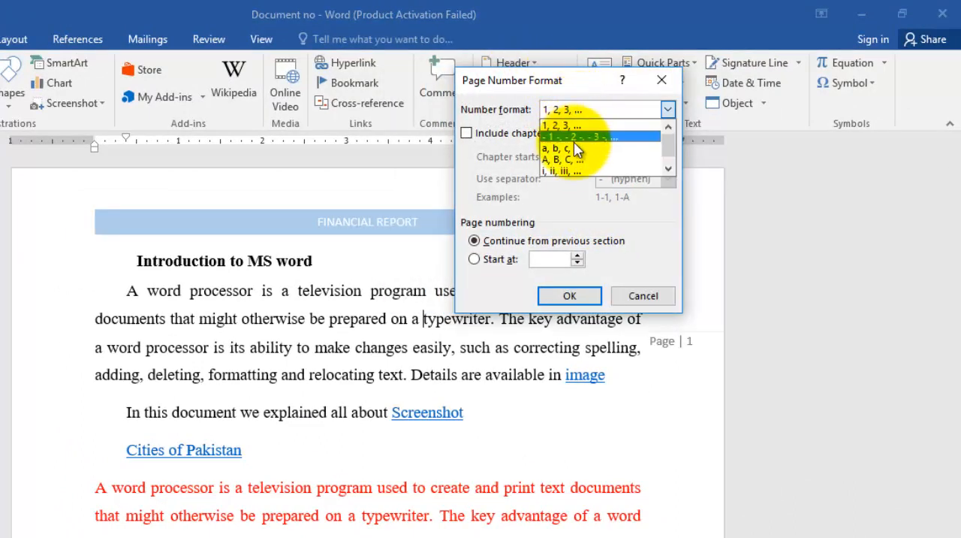
left_click(564, 170)
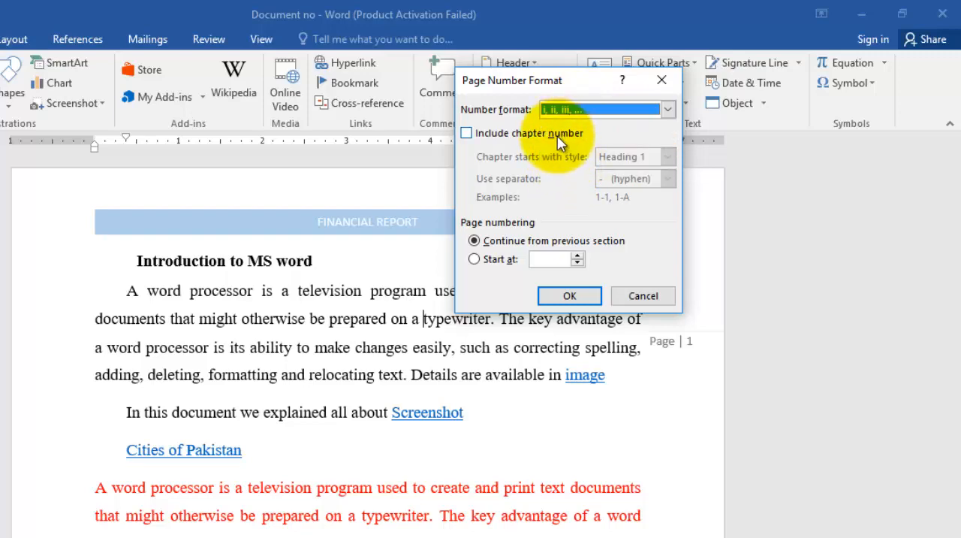
left_click(568, 296)
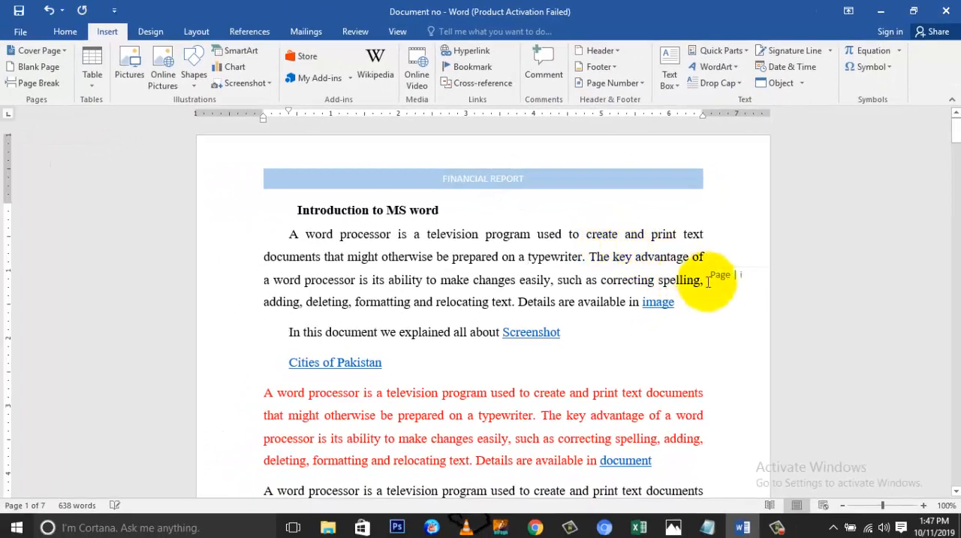
Examine the margin and footer page numbers across both sections, from page 1 through page 4.
scroll(743, 277, "down", 15)
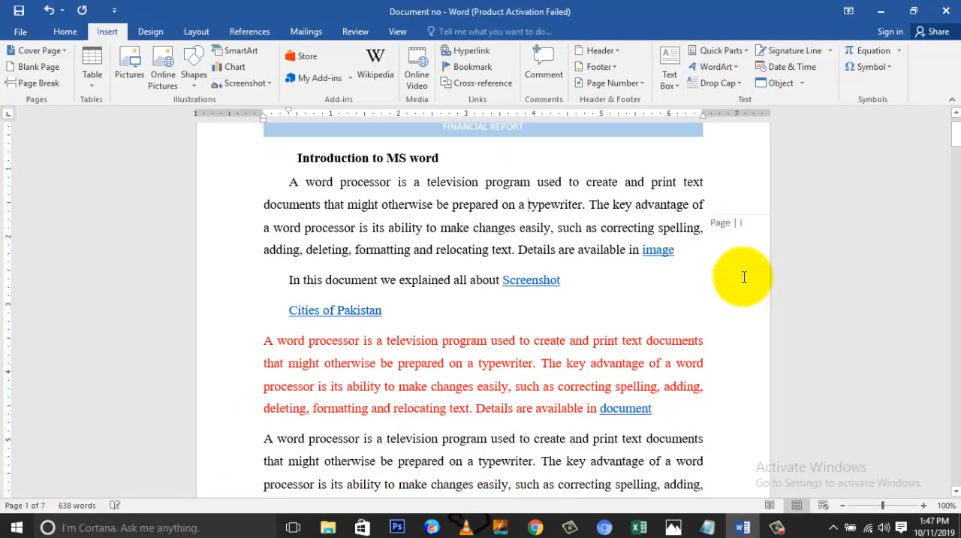
scroll(743, 283, "down", 5)
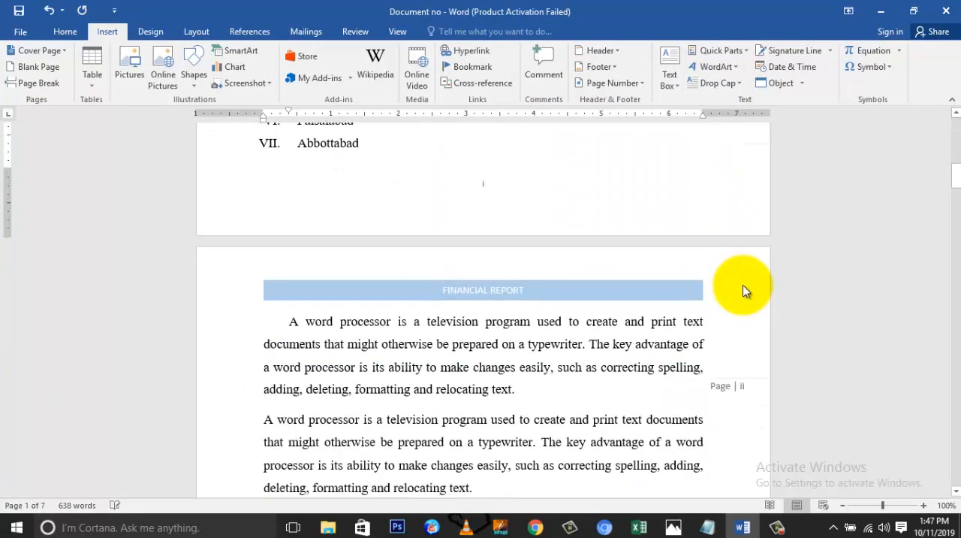
scroll(735, 285, "up", 1)
scroll(737, 285, "down", 9)
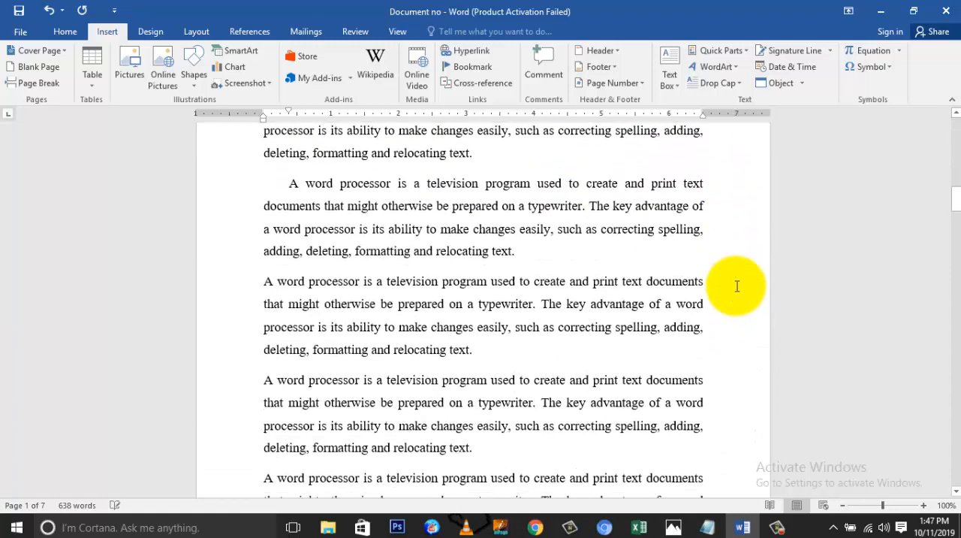
scroll(735, 292, "down", 1)
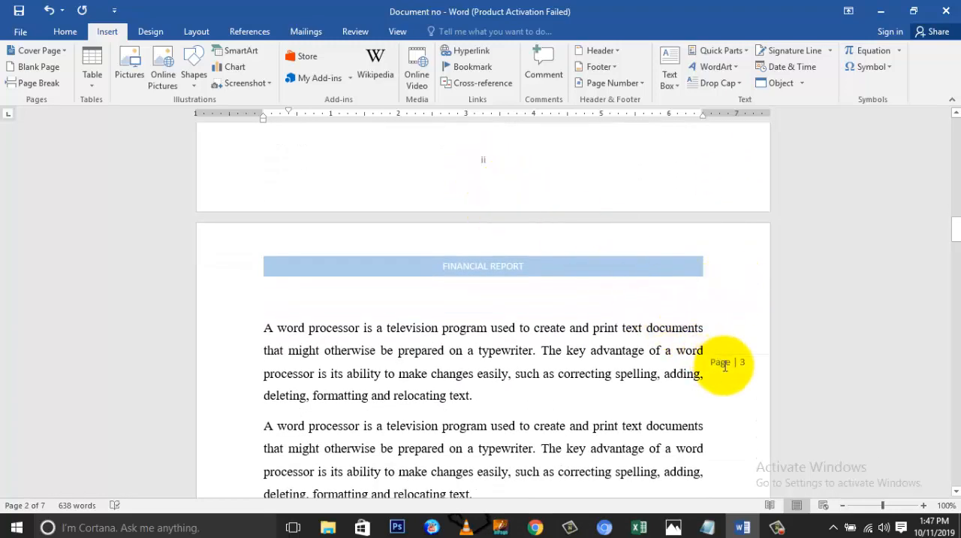
scroll(750, 362, "down", 20)
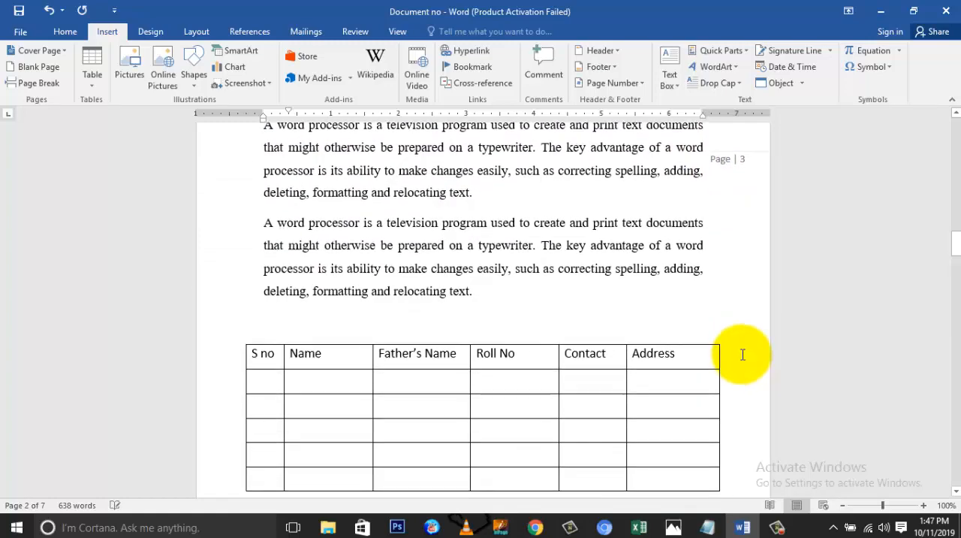
scroll(739, 360, "down", 2)
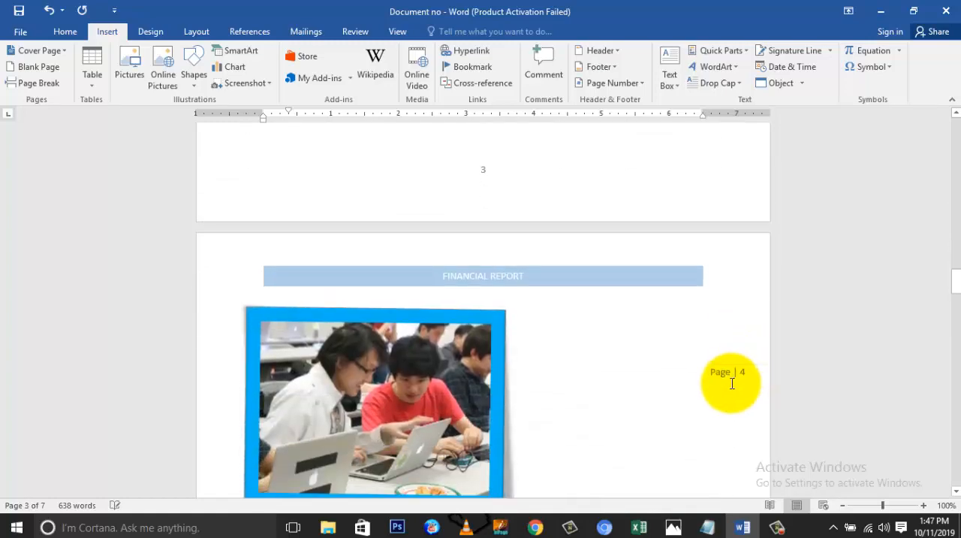
scroll(654, 239, "up", 20)
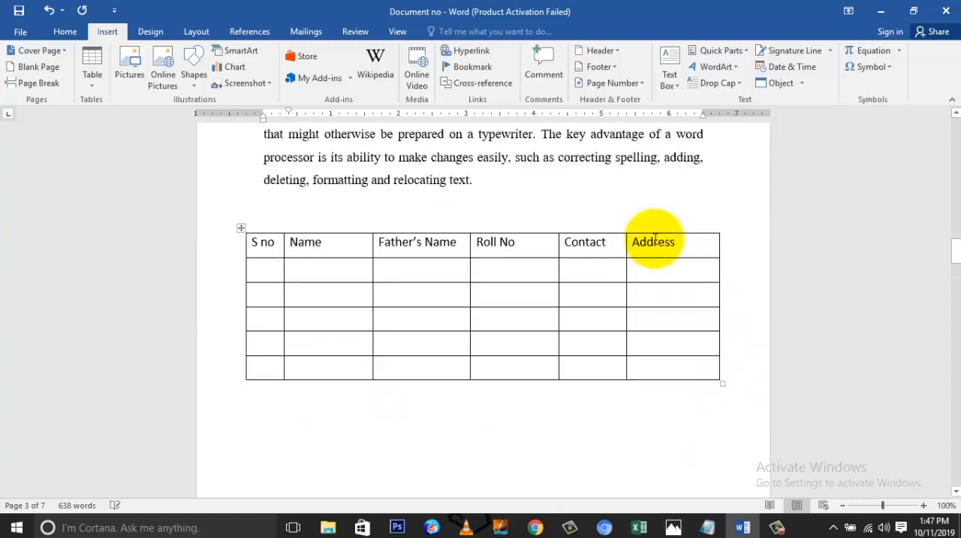
scroll(654, 239, "down", 4)
scroll(653, 238, "down", 2)
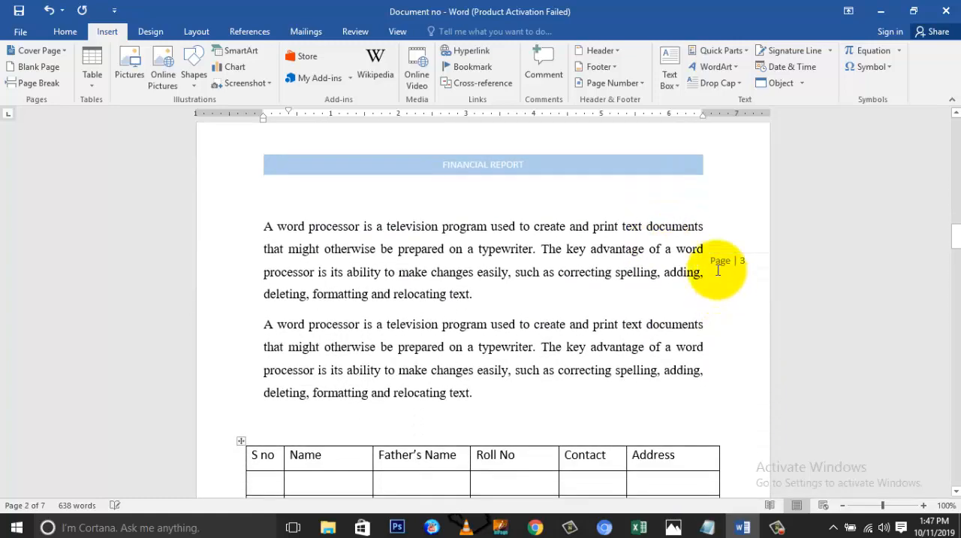
Set the second section's page numbering to start at 1 instead of continuing from the previous section.
left_click(708, 260)
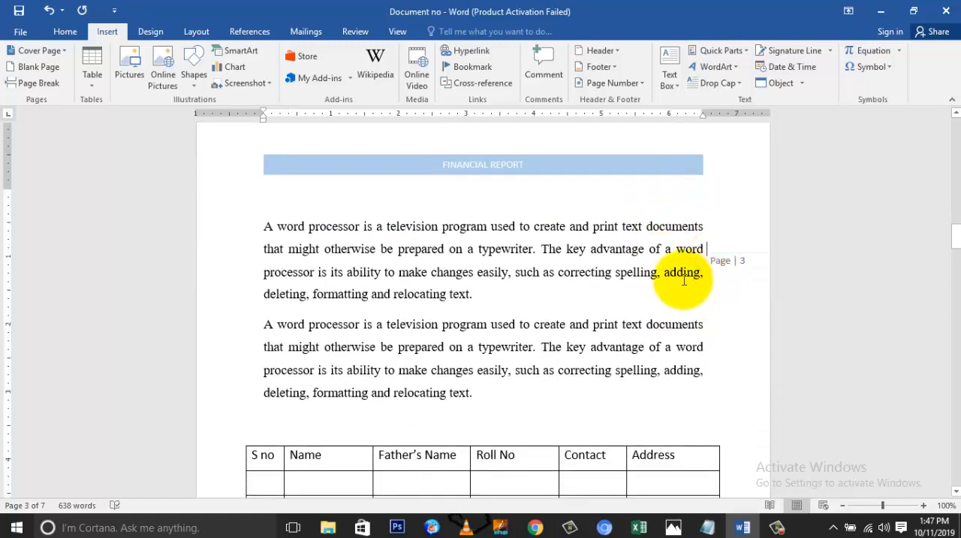
scroll(584, 225, "up", 5)
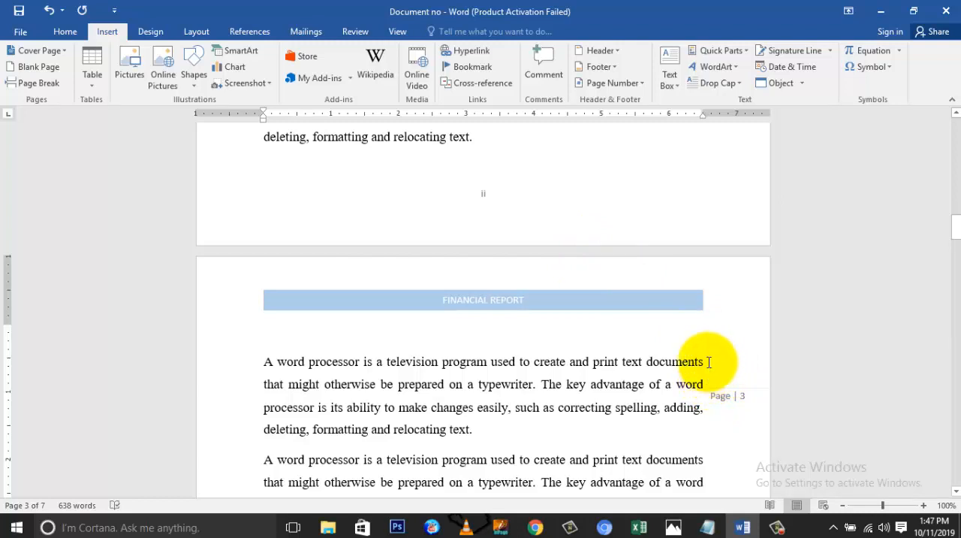
left_click(614, 83)
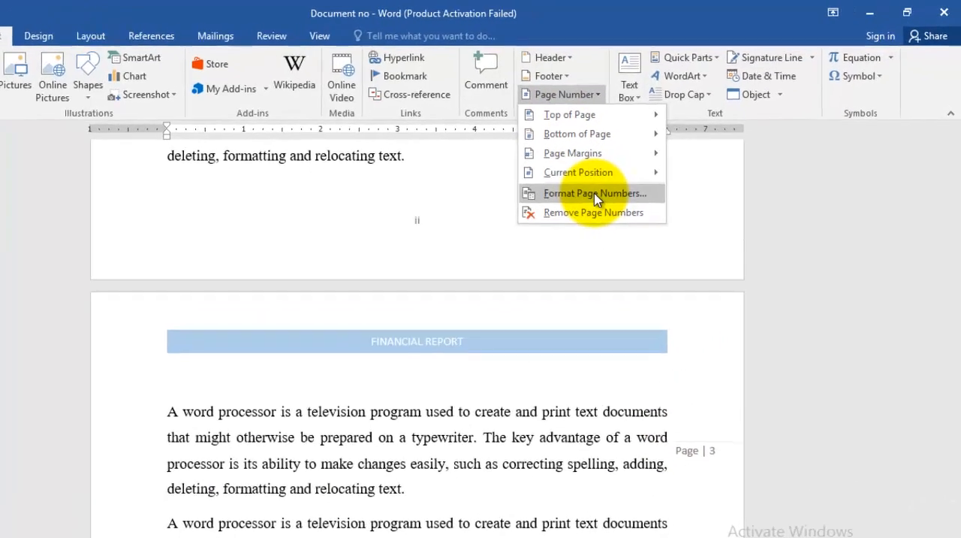
left_click(562, 212)
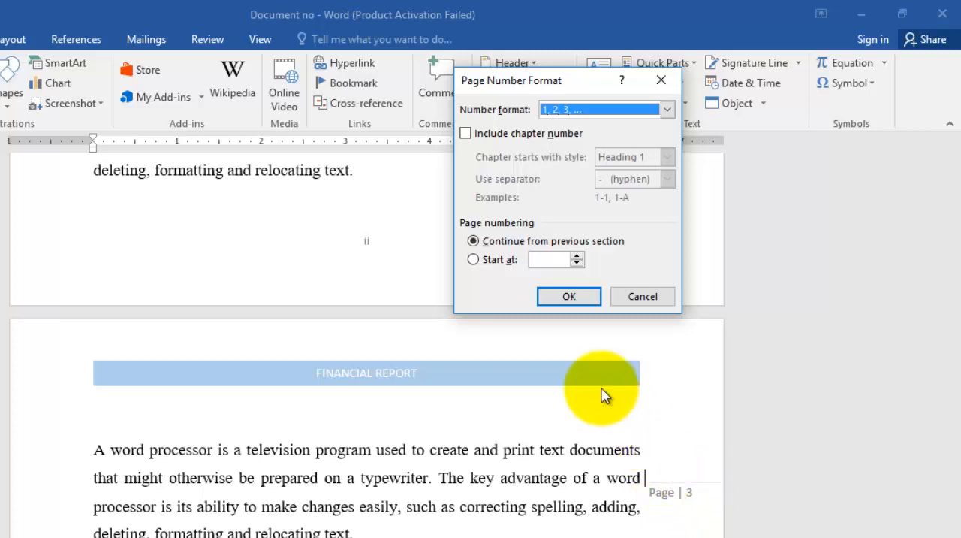
left_click(474, 261)
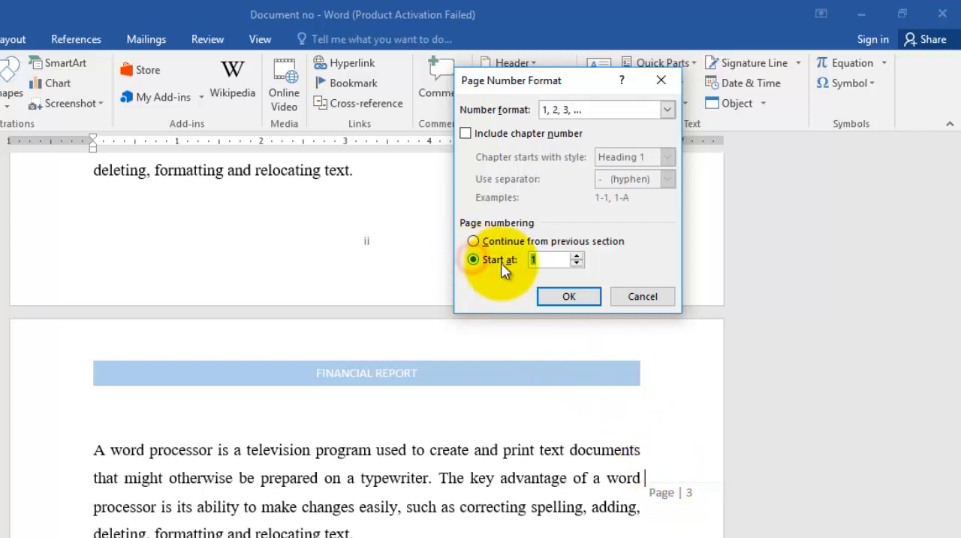
left_click(540, 259)
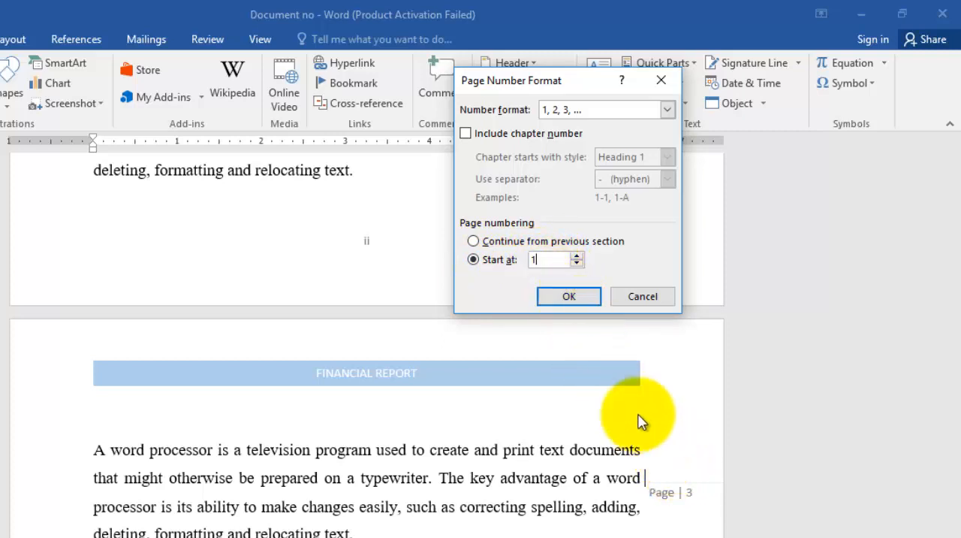
left_click(568, 296)
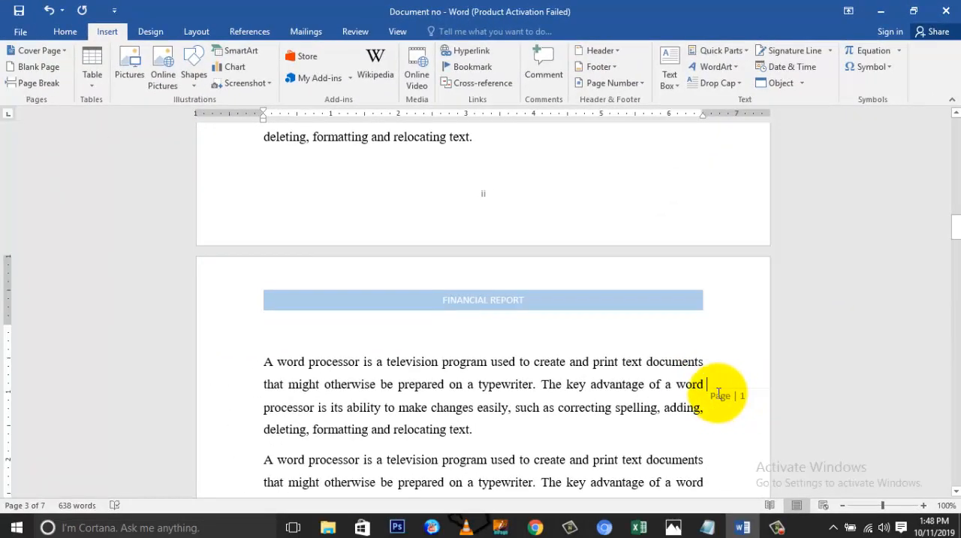
Review the page numbers in both sections and return to the beginning of the document.
scroll(719, 393, "down", 15)
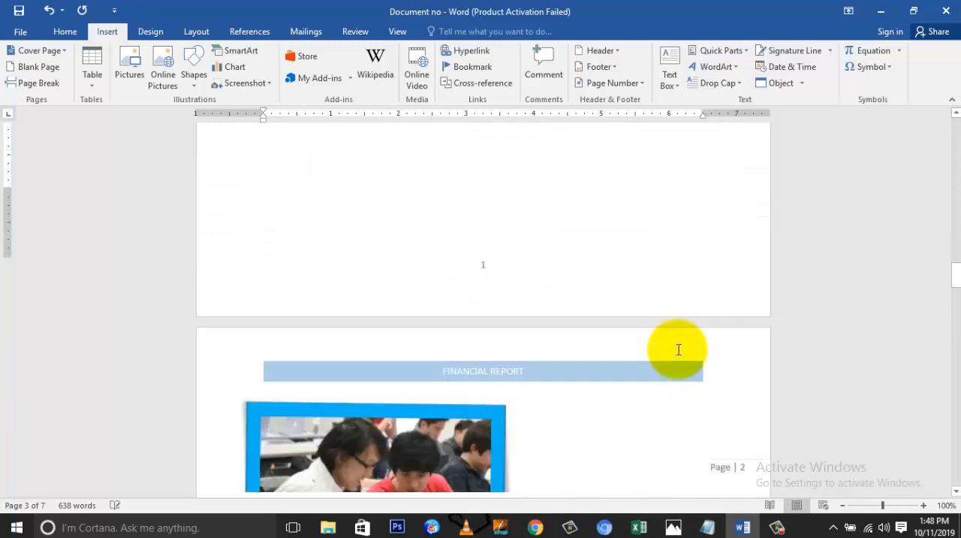
scroll(708, 289, "down", 12)
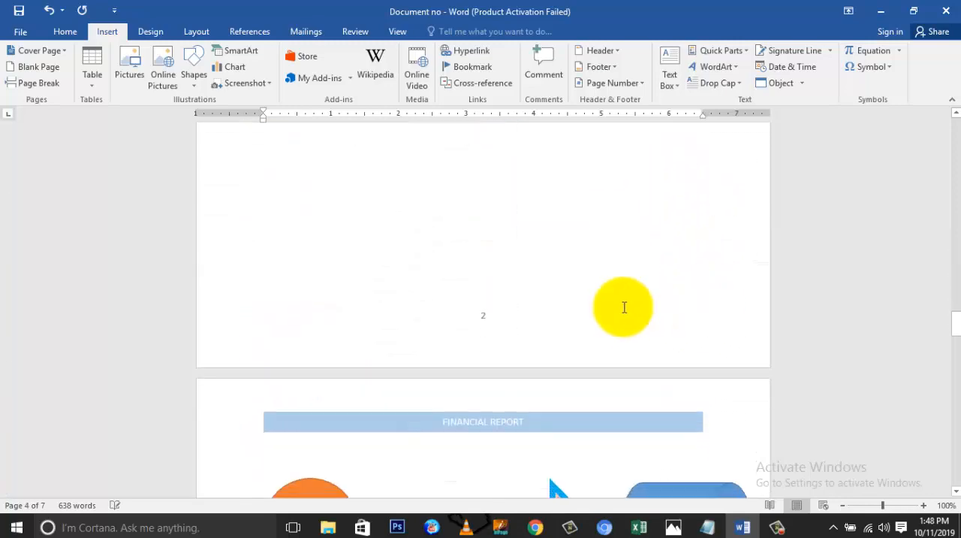
left_click_drag(947, 322, 947, 171)
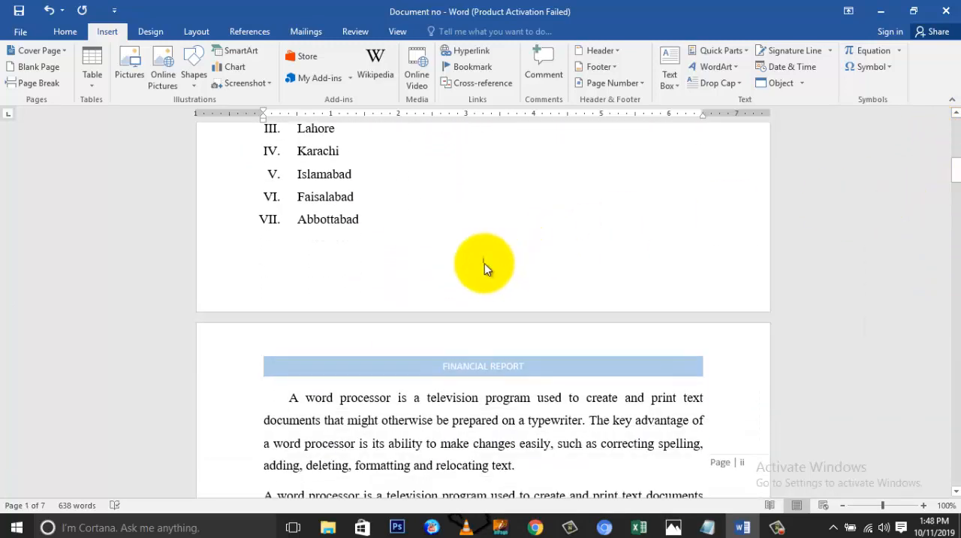
scroll(484, 264, "down", 10)
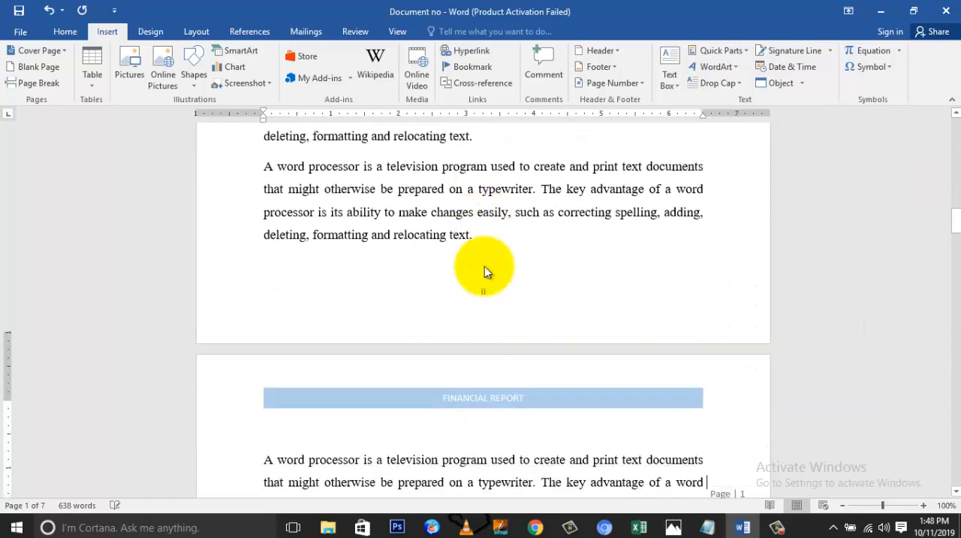
scroll(484, 267, "down", 1)
scroll(485, 274, "down", 10)
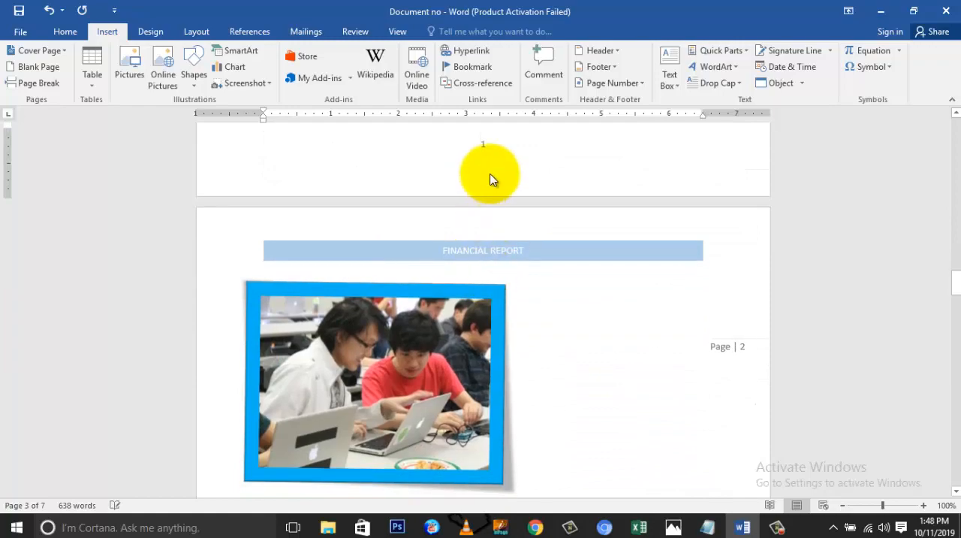
scroll(491, 178, "up", 15)
scroll(491, 175, "down", 8)
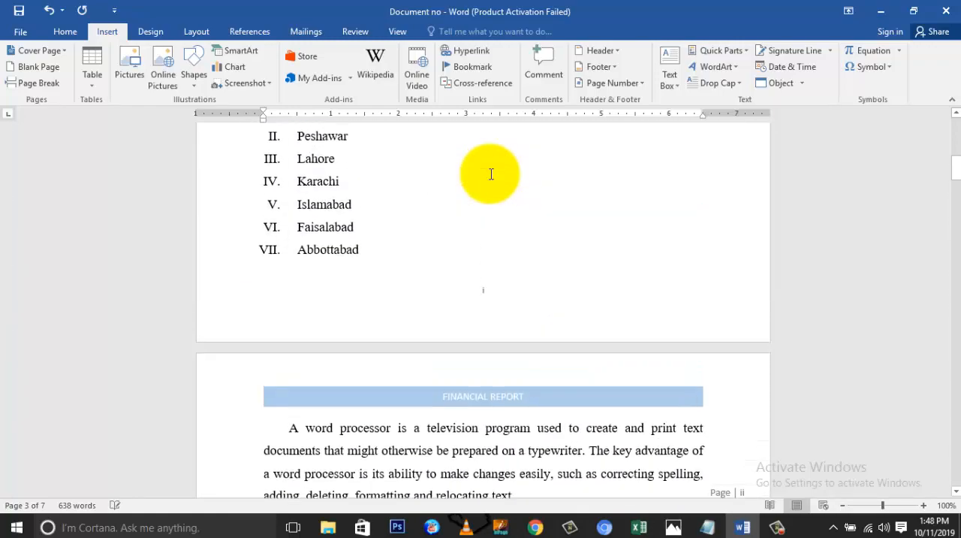
scroll(491, 178, "up", 1)
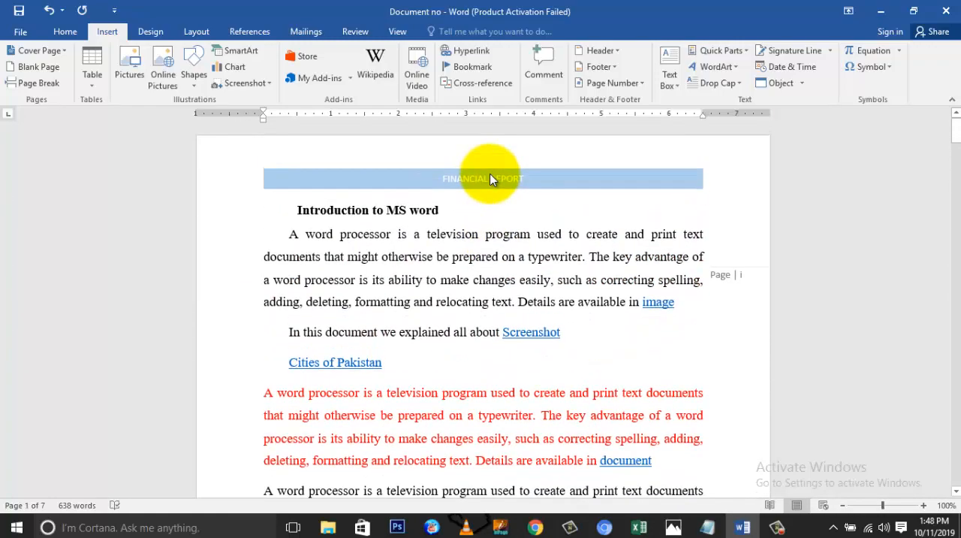